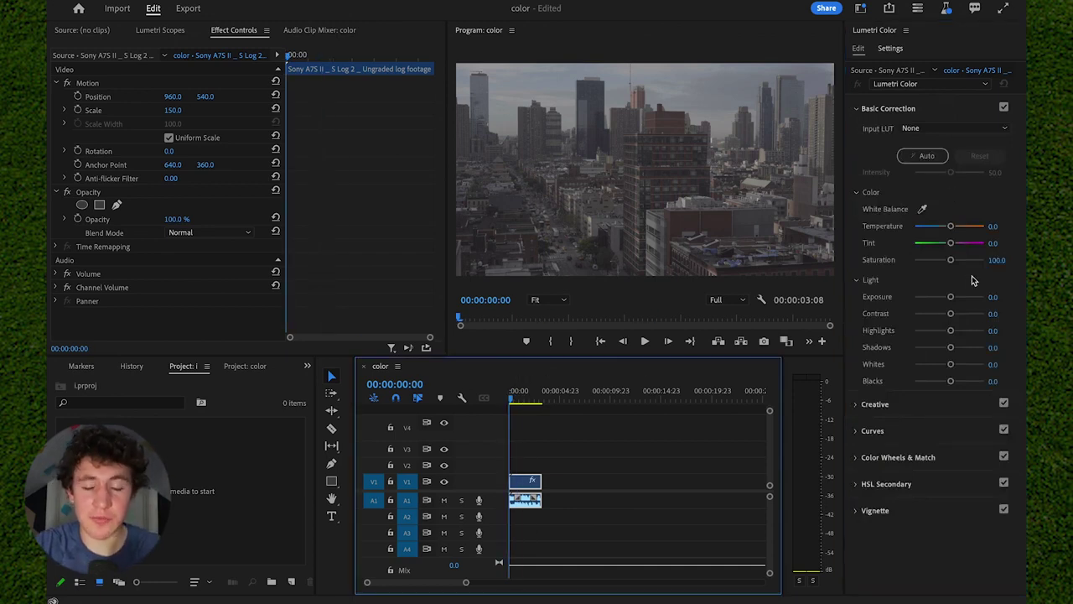
Set the clip's Exposure to 1.7 and Shadows to -57.4 in Basic Correction.
{"action": "left_click", "coordinate": [952, 297]}
{"action": "left_click_drag", "start_coordinate": [953, 297], "coordinate": [960, 300]}
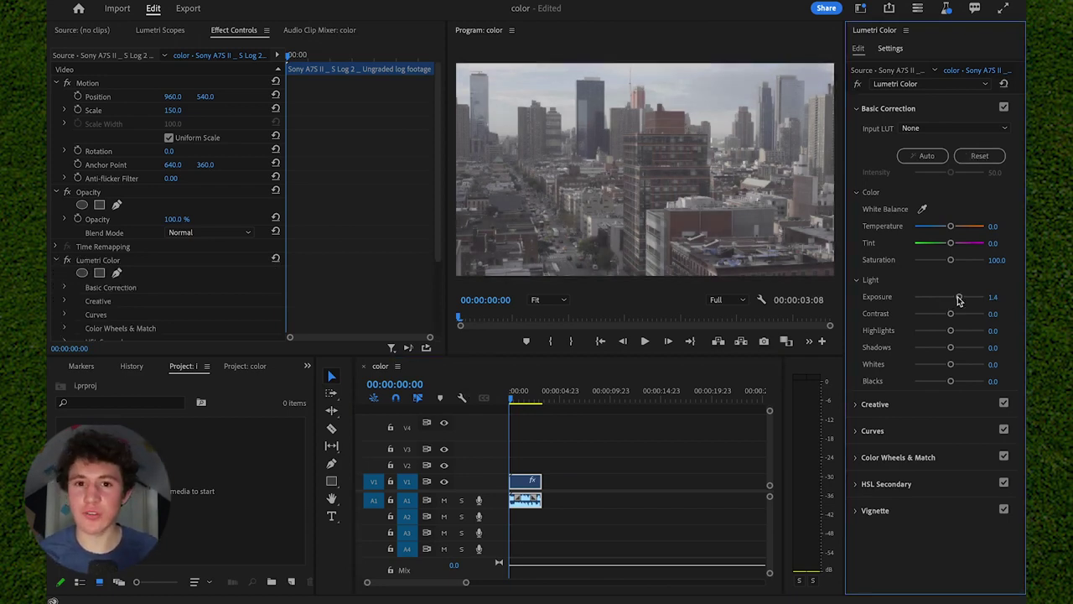
{"action": "left_click_drag", "start_coordinate": [959, 300], "coordinate": [962, 297]}
{"action": "left_click_drag", "start_coordinate": [951, 351], "coordinate": [936, 351]}
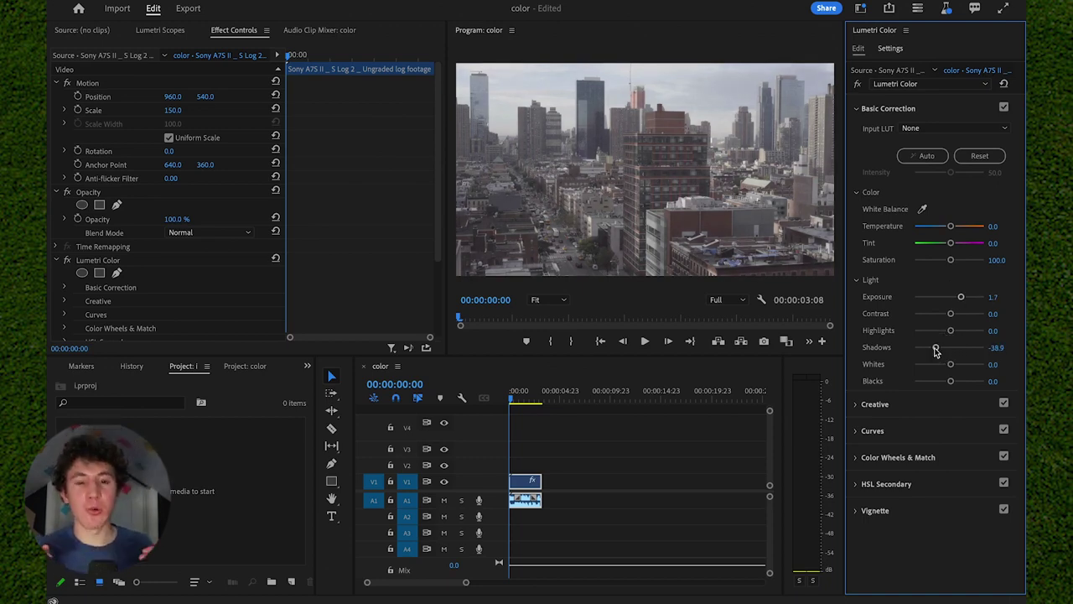
{"action": "left_click_drag", "start_coordinate": [935, 351], "coordinate": [929, 352]}
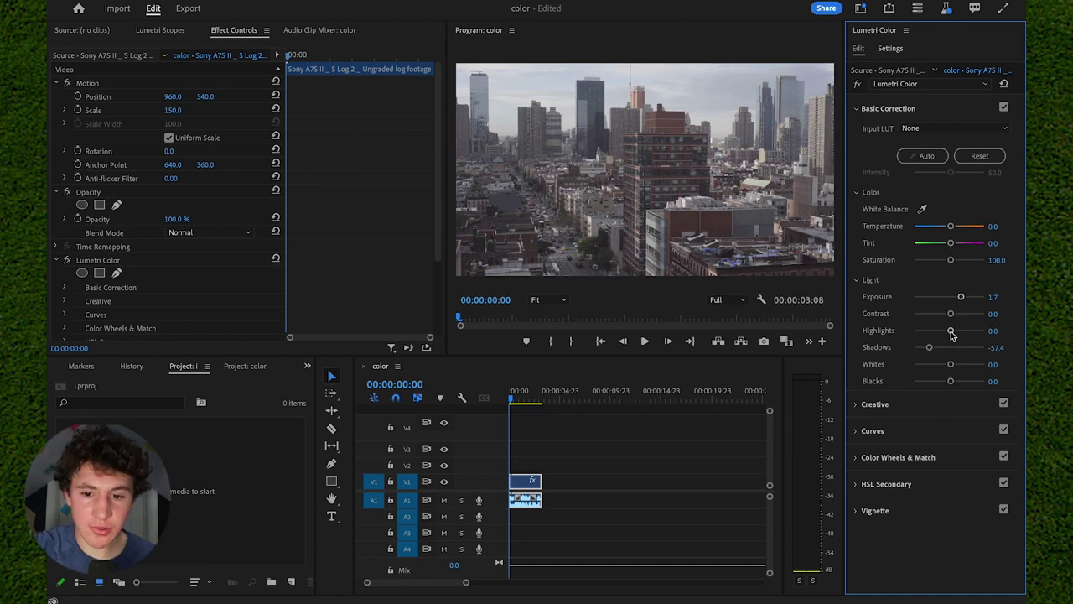
Set the clip's Highlights to 50, Contrast to 42.6, Whites to -16.7 and Blacks to -27.8.
{"action": "left_click_drag", "start_coordinate": [951, 331], "coordinate": [967, 333]}
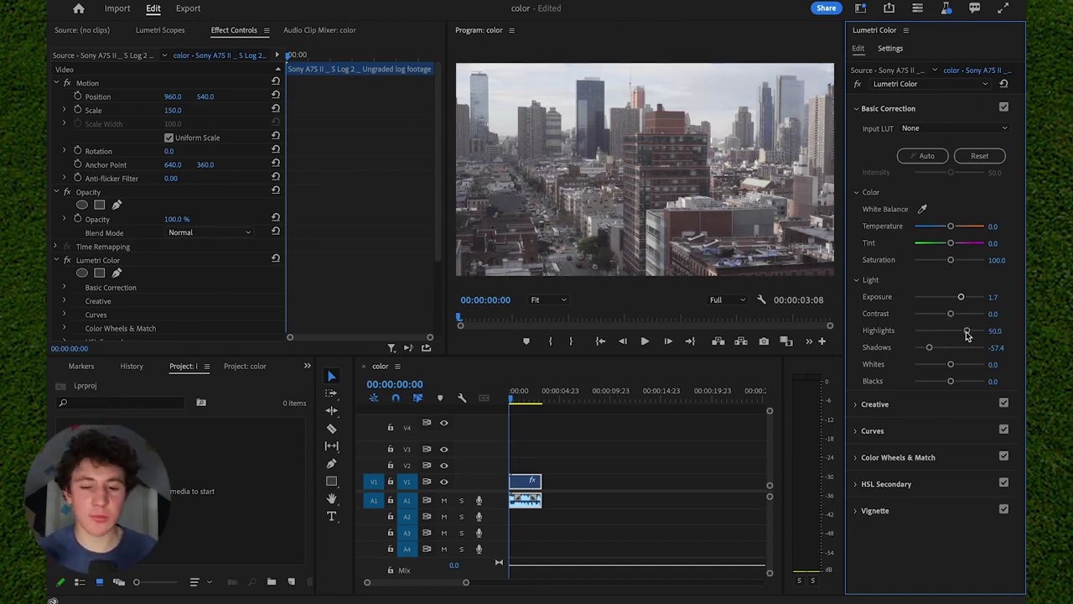
{"action": "left_click_drag", "start_coordinate": [951, 314], "coordinate": [965, 317]}
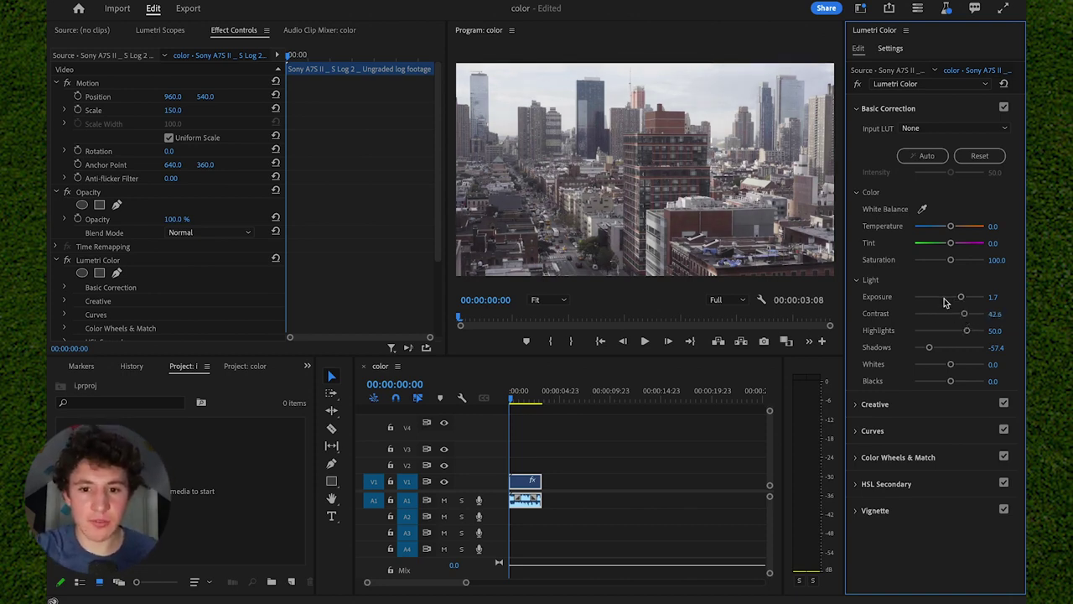
{"action": "left_click_drag", "start_coordinate": [950, 367], "coordinate": [936, 369]}
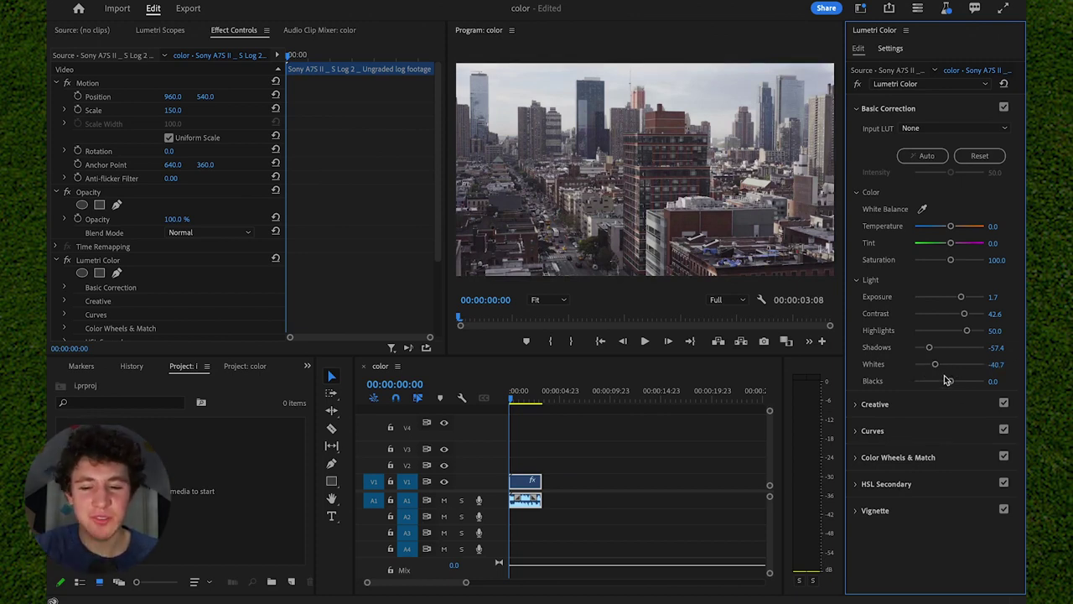
{"action": "mouse_move", "coordinate": [948, 380]}
{"action": "left_mouse_down"}
{"action": "mouse_move", "coordinate": [933, 379]}
{"action": "mouse_move", "coordinate": [936, 364]}
{"action": "mouse_move", "coordinate": [943, 369]}
{"action": "left_mouse_up"}
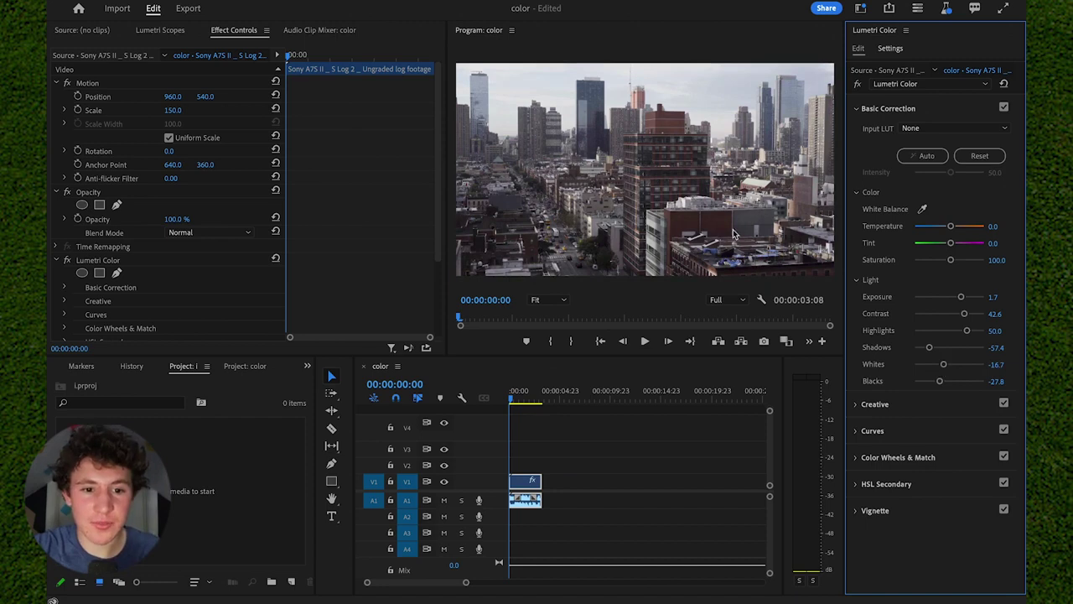
Cool the clip's Temperature to -11.1 and raise the Basic Correction Saturation to 120.4.
{"action": "left_click_drag", "start_coordinate": [951, 227], "coordinate": [950, 230]}
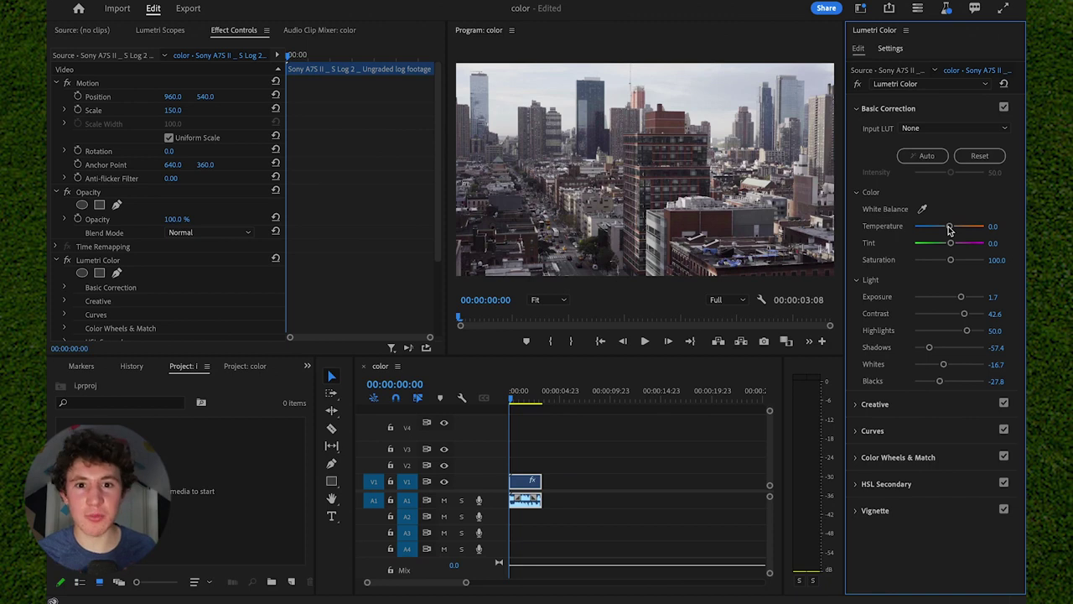
{"action": "left_click_drag", "start_coordinate": [949, 230], "coordinate": [945, 232]}
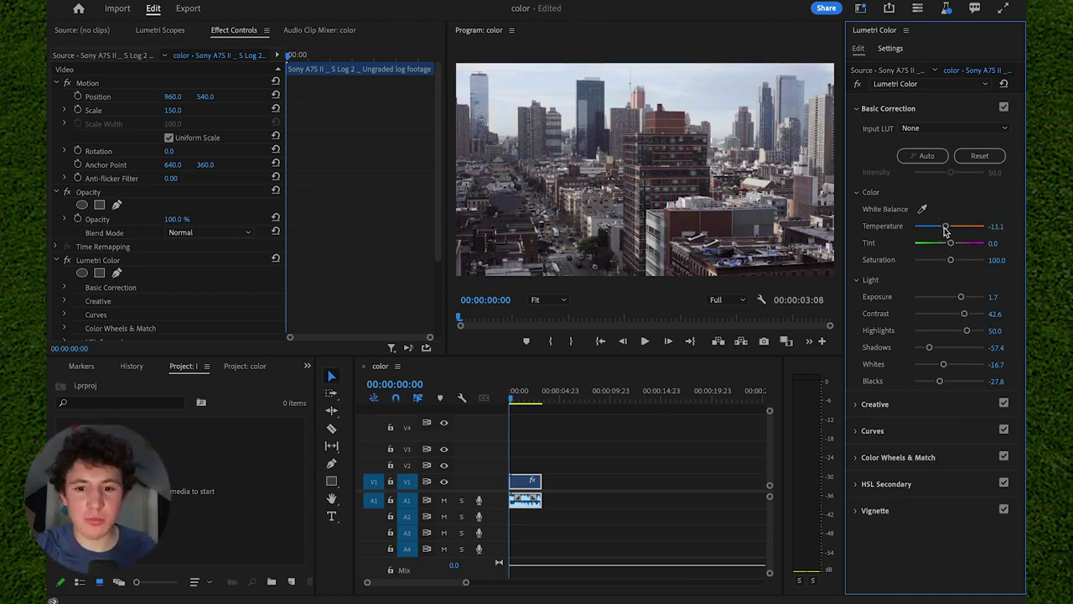
{"action": "mouse_move", "coordinate": [951, 260]}
{"action": "left_mouse_down"}
{"action": "mouse_move", "coordinate": [1004, 260]}
{"action": "mouse_move", "coordinate": [956, 262]}
{"action": "left_mouse_up"}
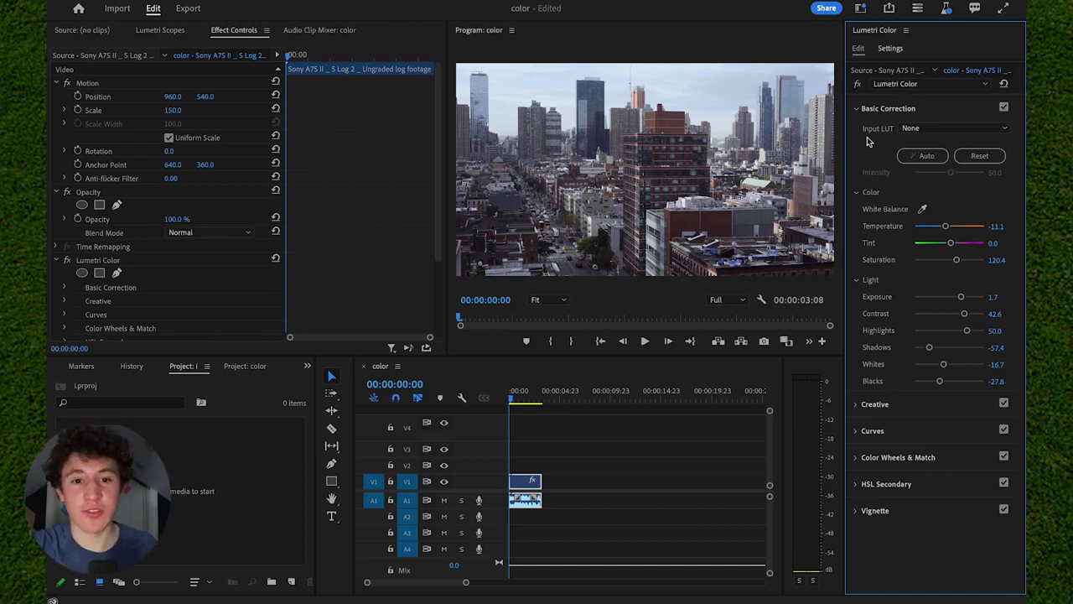
Compare the footage before and after grading by switching the Lumetri Color effect off and on twice.
{"action": "left_click", "coordinate": [859, 86]}
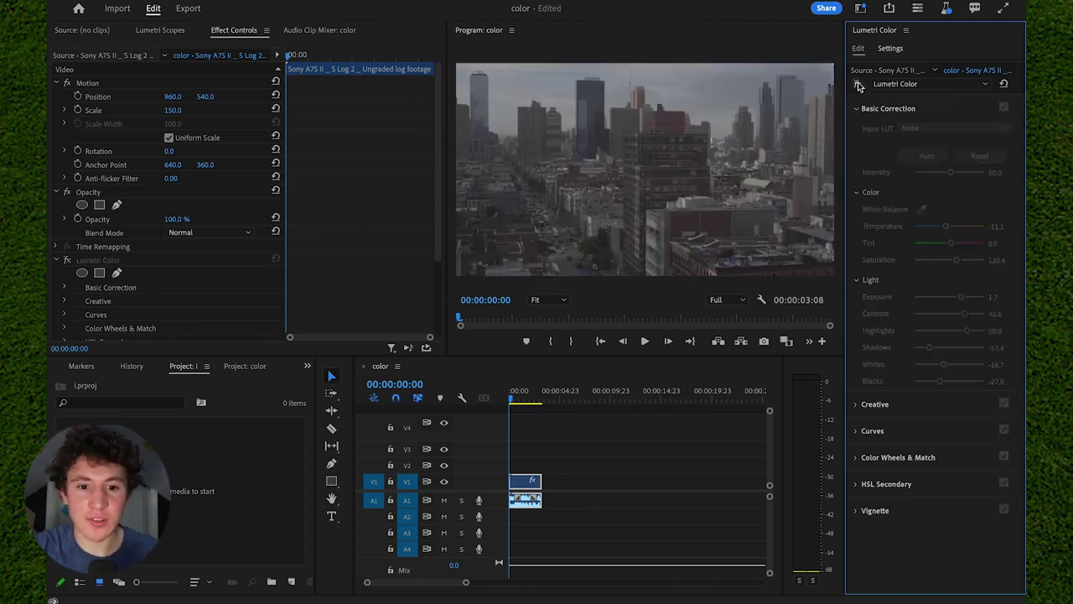
{"action": "left_click", "coordinate": [858, 86]}
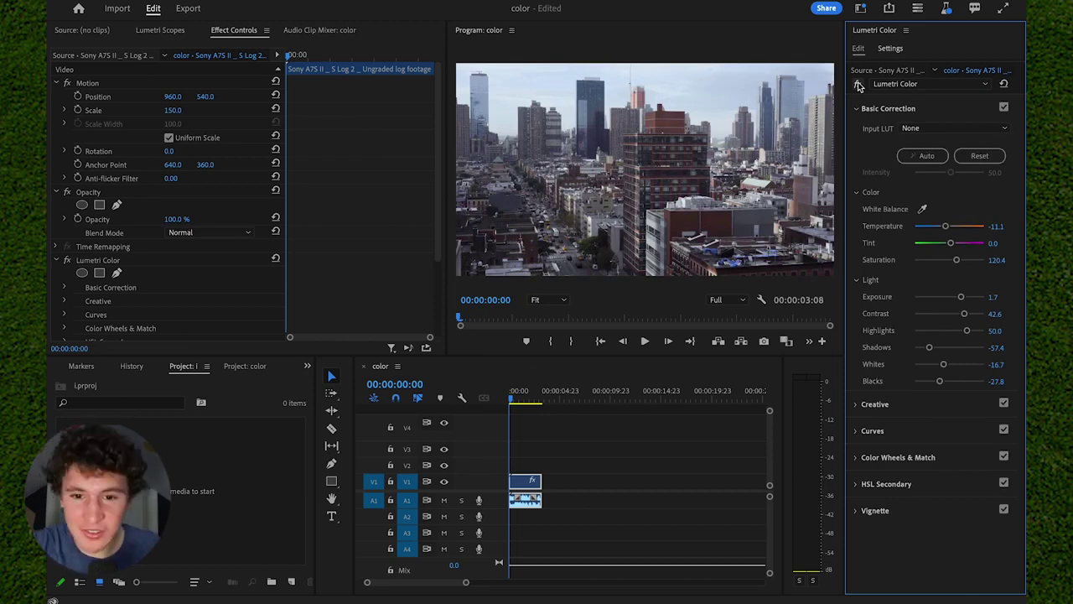
{"action": "left_click", "coordinate": [859, 86]}
{"action": "left_click", "coordinate": [858, 86]}
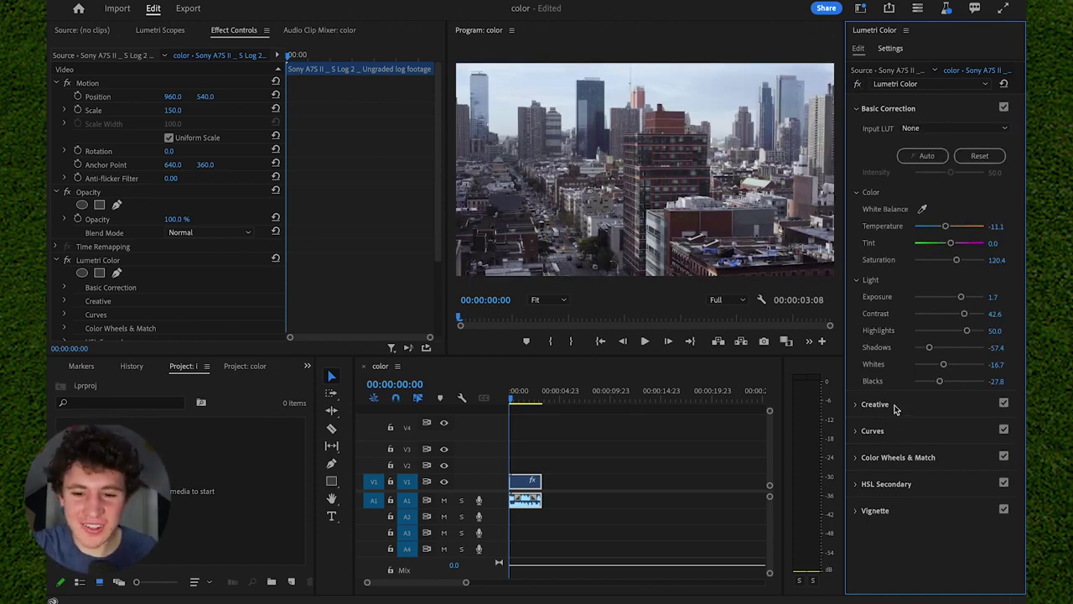
In the Creative adjustments, set Intensity to 200 and Faded Film to 50.9.
{"action": "left_click", "coordinate": [916, 110]}
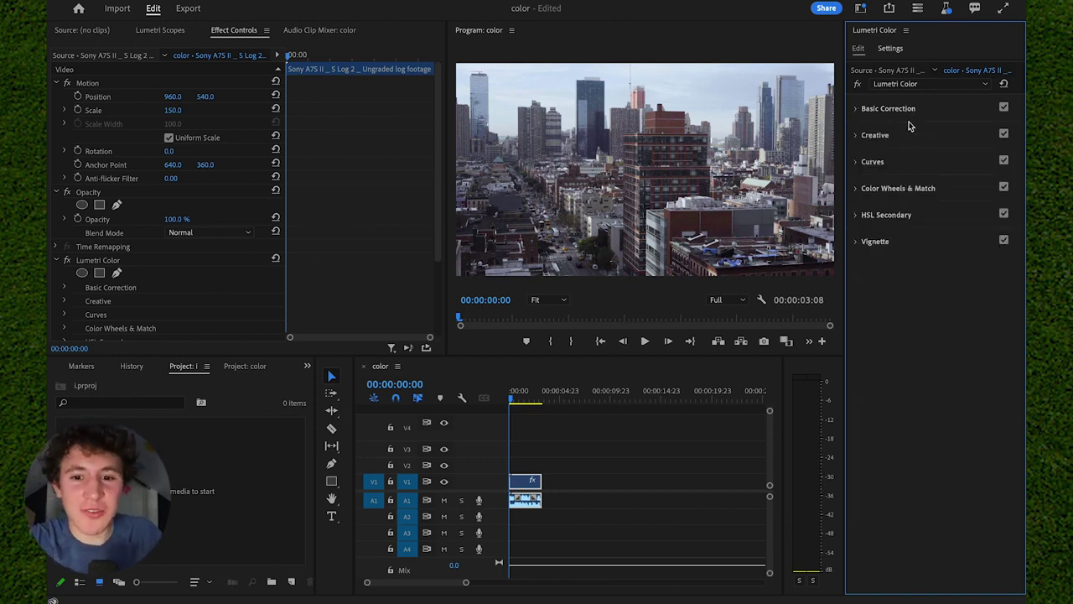
{"action": "left_click", "coordinate": [908, 138]}
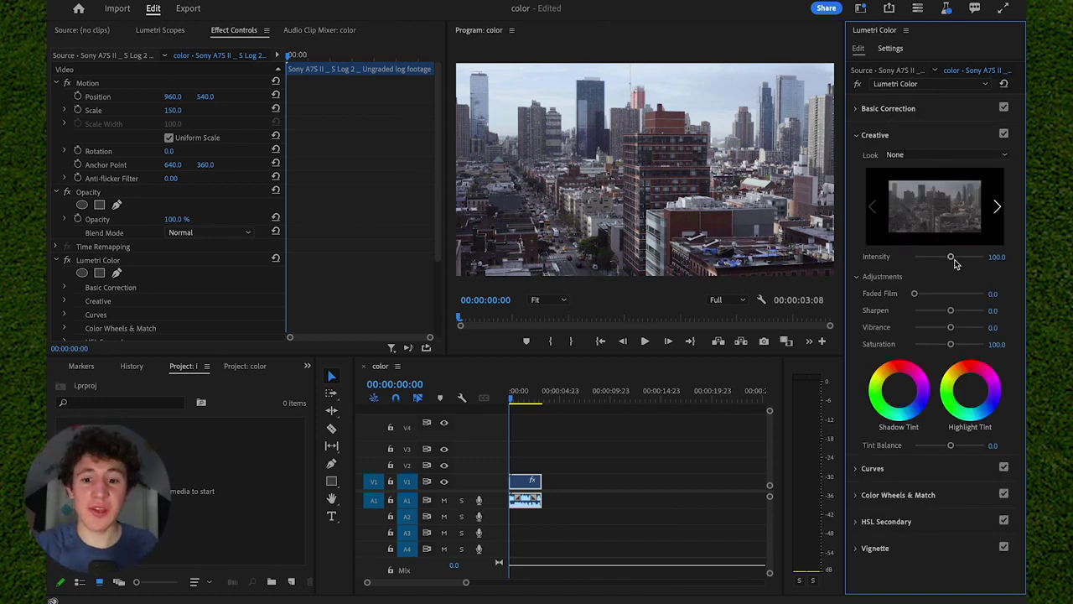
{"action": "left_click_drag", "start_coordinate": [951, 258], "coordinate": [986, 259]}
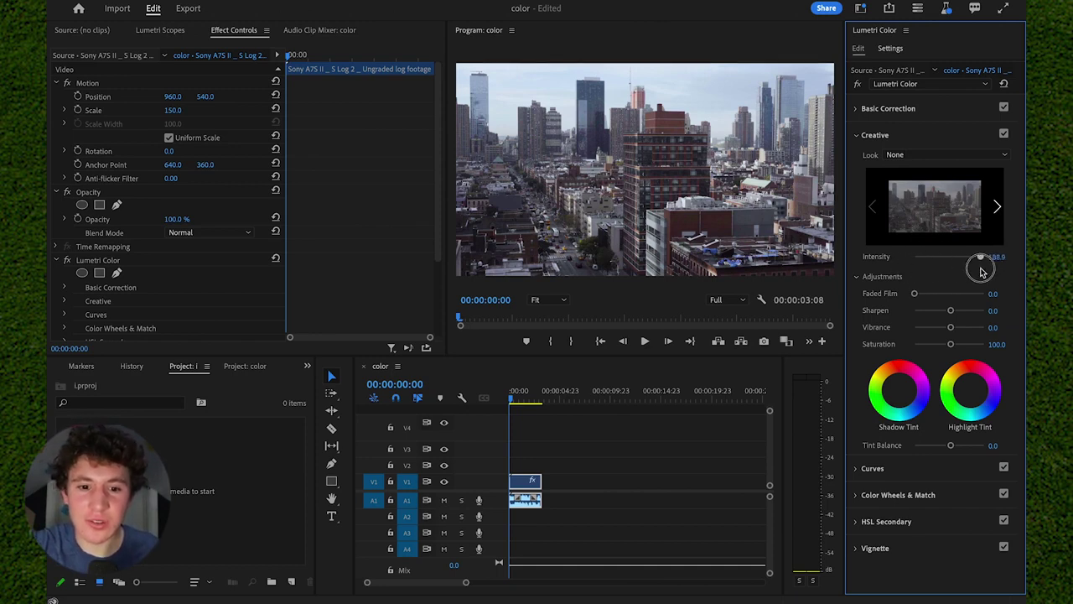
{"action": "left_click_drag", "start_coordinate": [914, 293], "coordinate": [942, 295]}
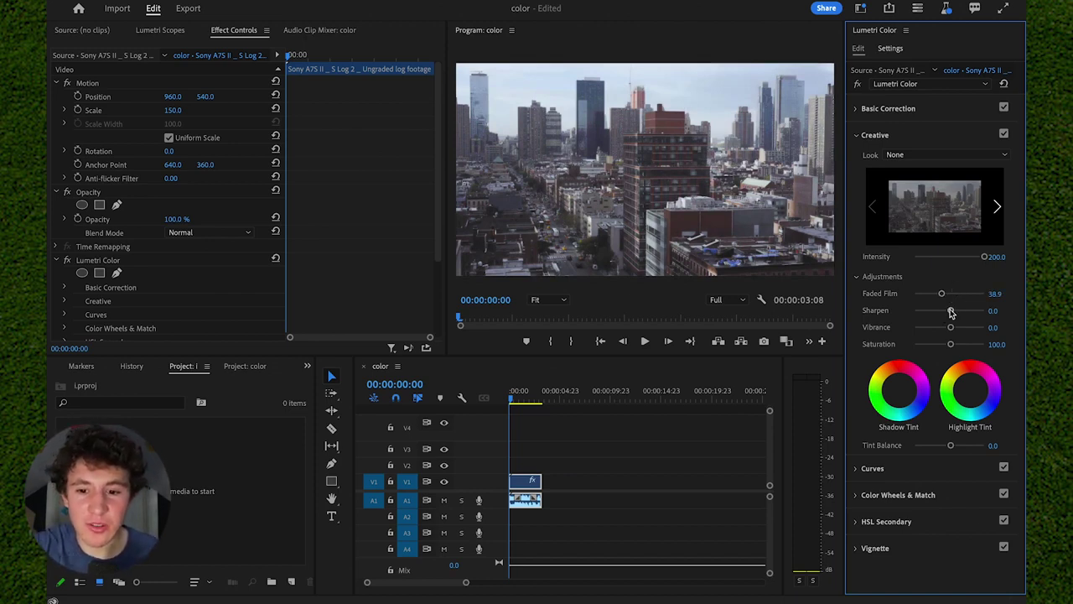
{"action": "left_click", "coordinate": [950, 295]}
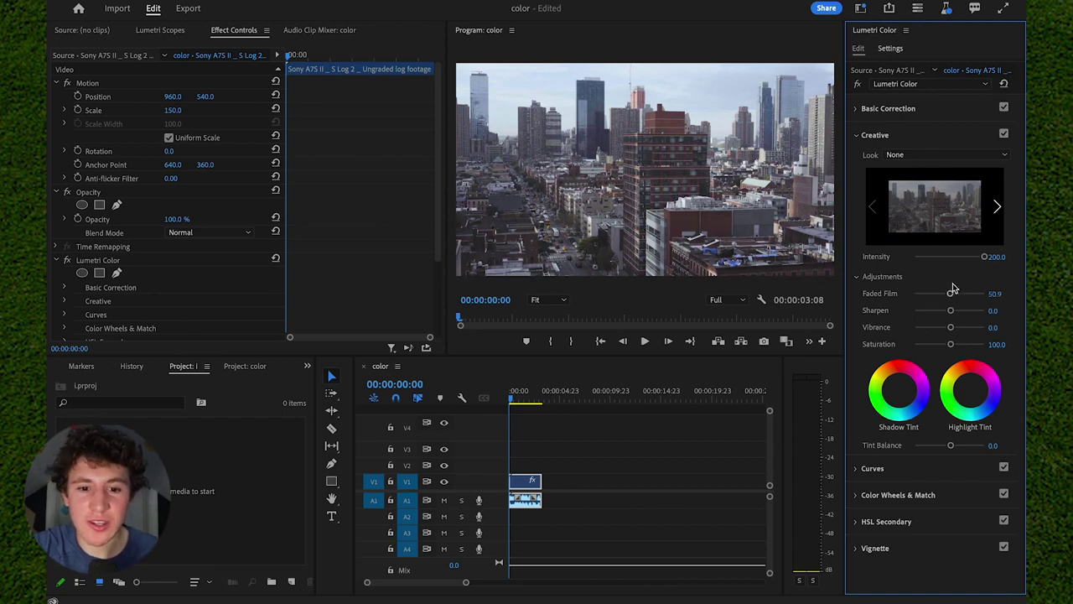
{"action": "left_click", "coordinate": [941, 138]}
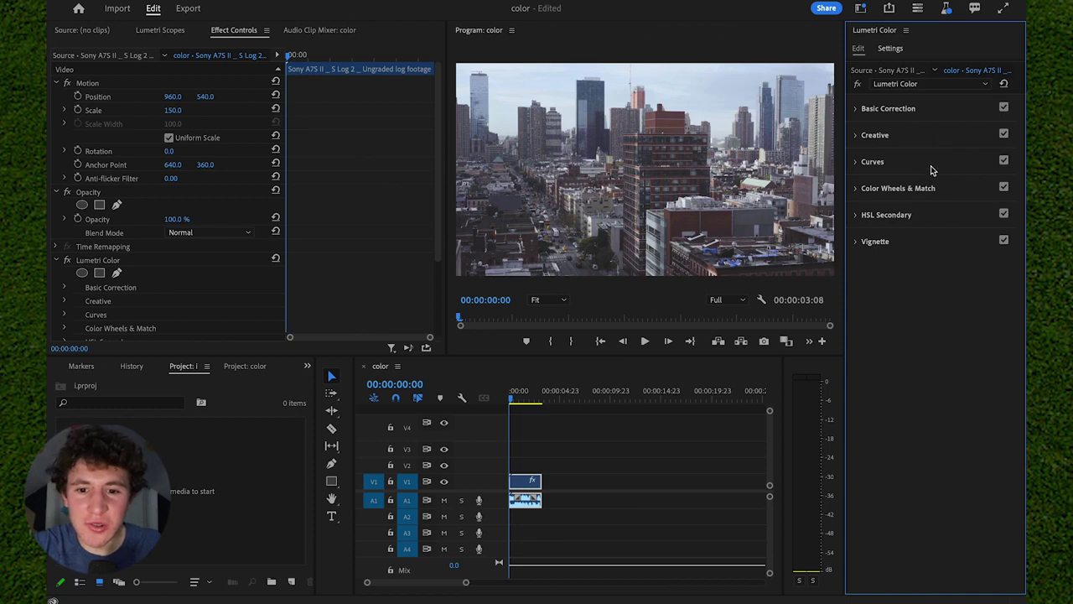
Shape the white RGB curve with three points, slightly lifting the midtones and lowering the highlights.
{"action": "left_click", "coordinate": [930, 166]}
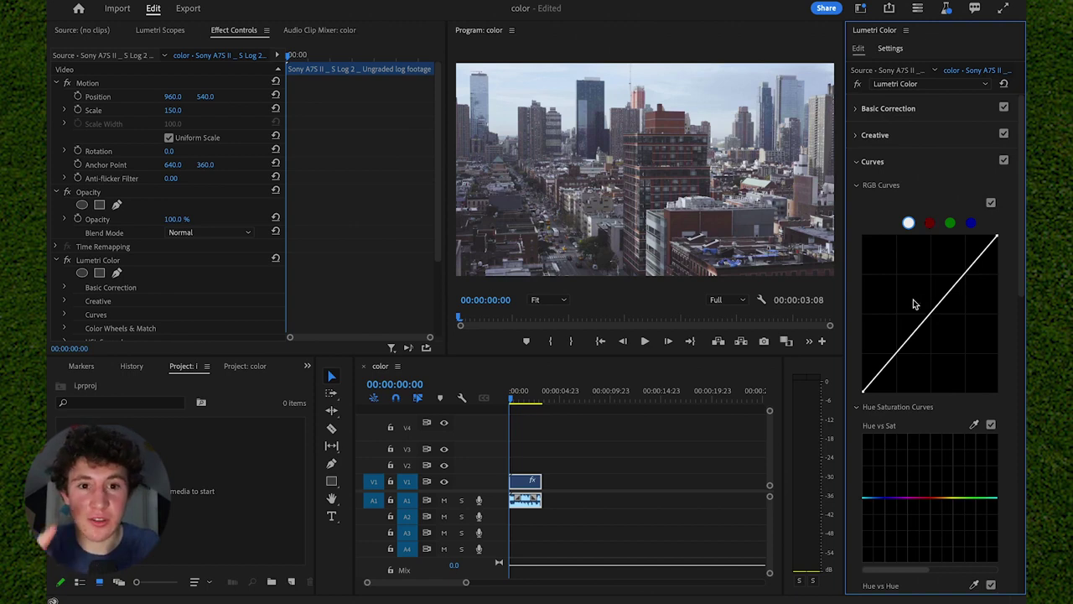
{"action": "left_click", "coordinate": [965, 273]}
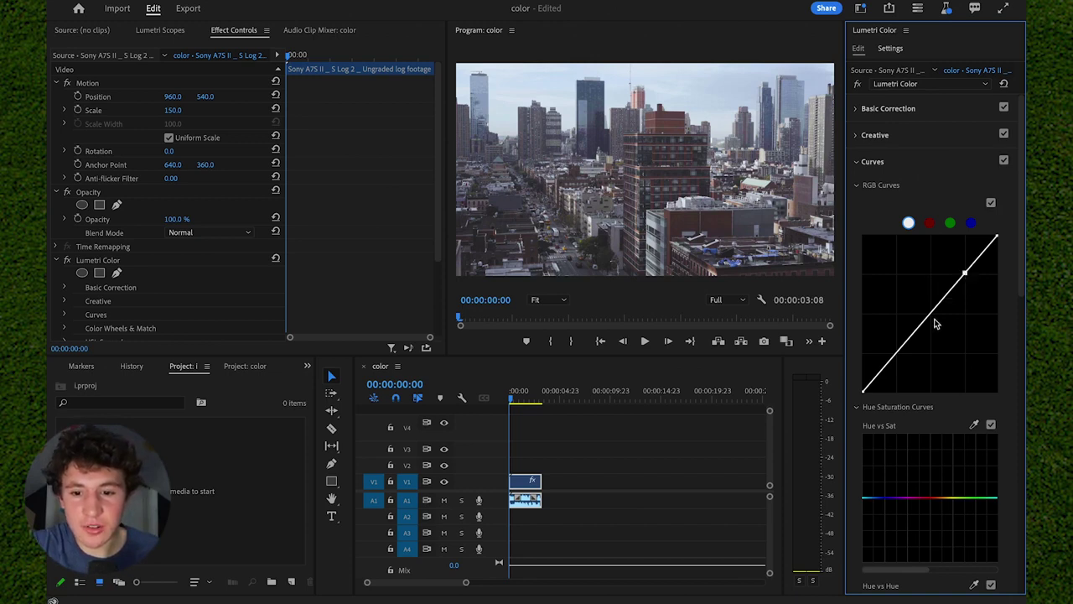
{"action": "left_click", "coordinate": [895, 357]}
{"action": "mouse_move", "coordinate": [934, 319]}
{"action": "left_mouse_down"}
{"action": "mouse_move", "coordinate": [929, 308]}
{"action": "mouse_move", "coordinate": [939, 318]}
{"action": "left_mouse_up"}
{"action": "mouse_move", "coordinate": [963, 276]}
{"action": "left_mouse_down"}
{"action": "mouse_move", "coordinate": [959, 267]}
{"action": "mouse_move", "coordinate": [988, 285]}
{"action": "mouse_move", "coordinate": [970, 297]}
{"action": "mouse_move", "coordinate": [963, 278]}
{"action": "left_mouse_up"}
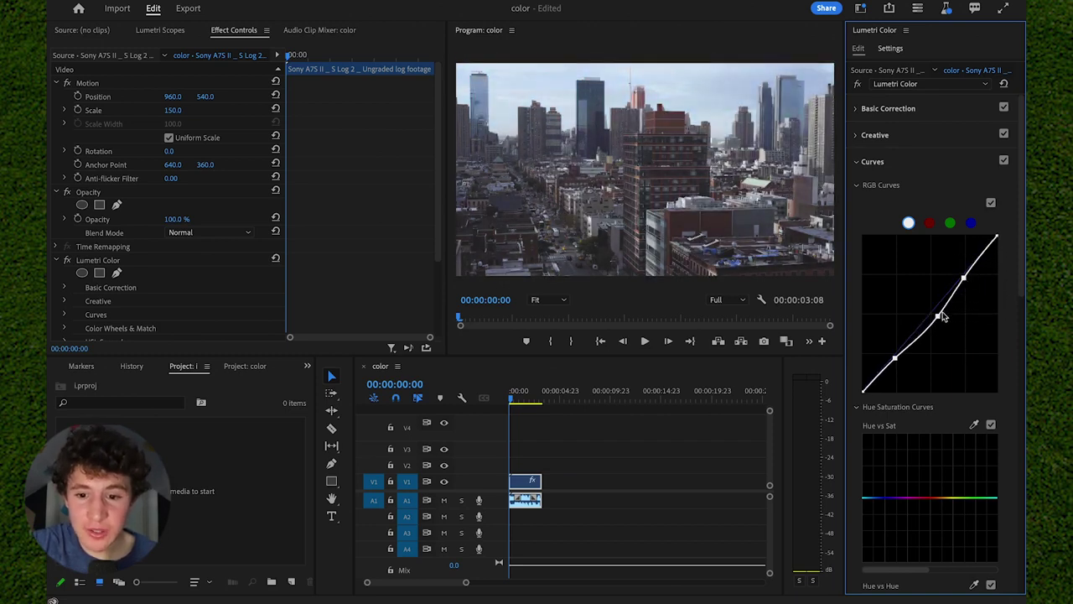
{"action": "left_click_drag", "start_coordinate": [938, 317], "coordinate": [929, 315]}
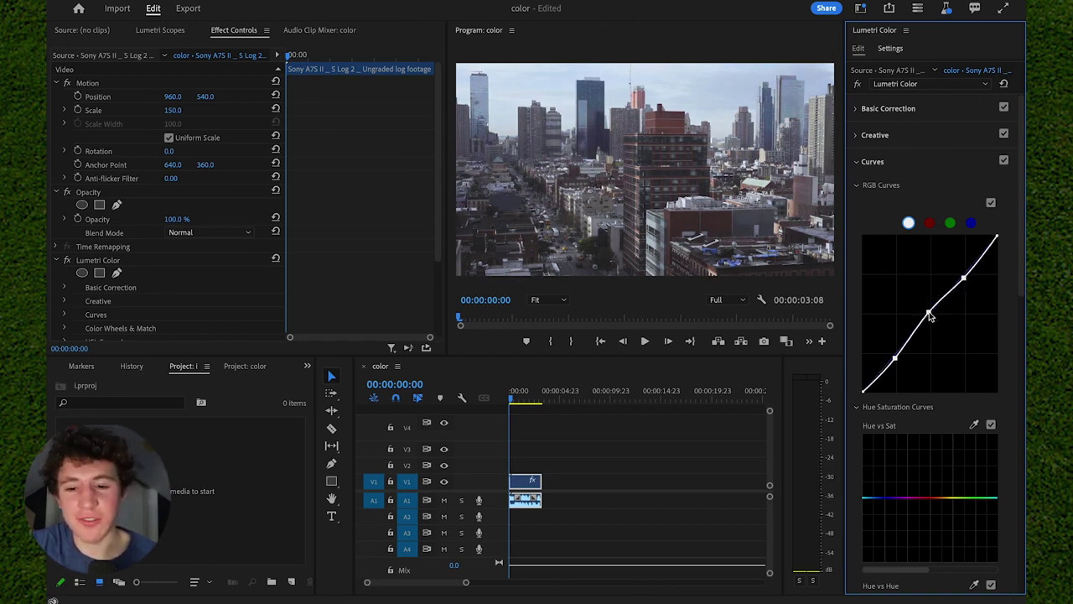
{"action": "left_click_drag", "start_coordinate": [895, 359], "coordinate": [893, 358]}
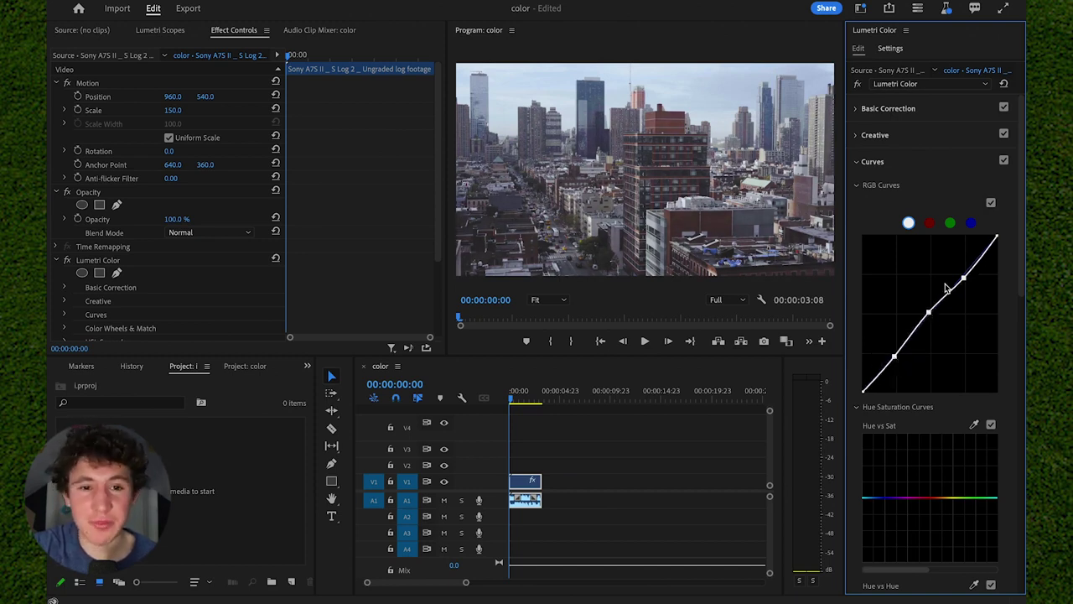
Look through the red, green and blue channel curves without editing them.
{"action": "left_click", "coordinate": [931, 225]}
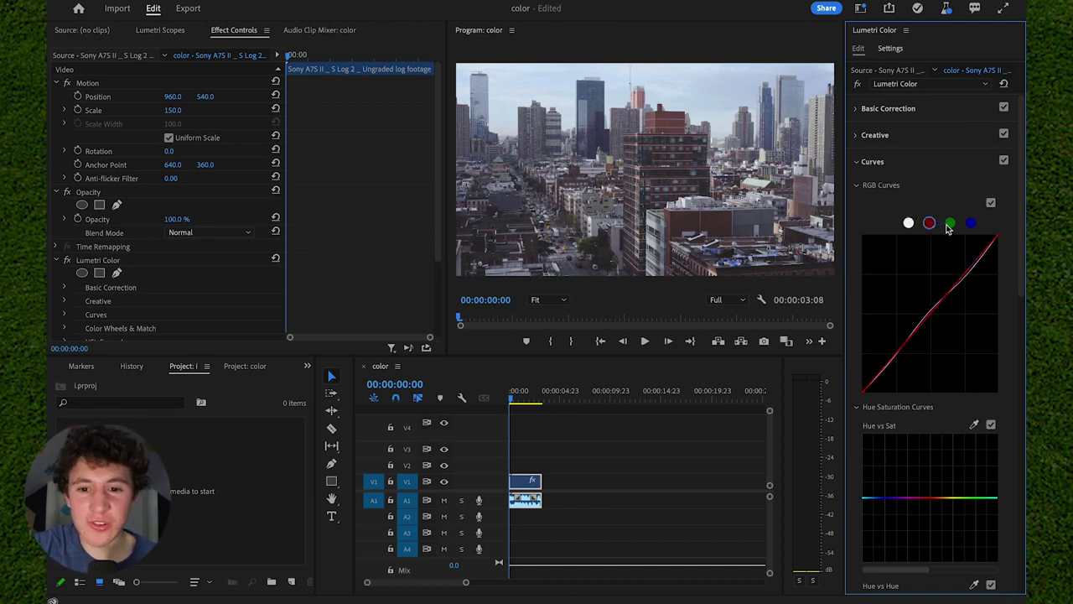
{"action": "left_click", "coordinate": [950, 223]}
{"action": "left_click", "coordinate": [950, 196]}
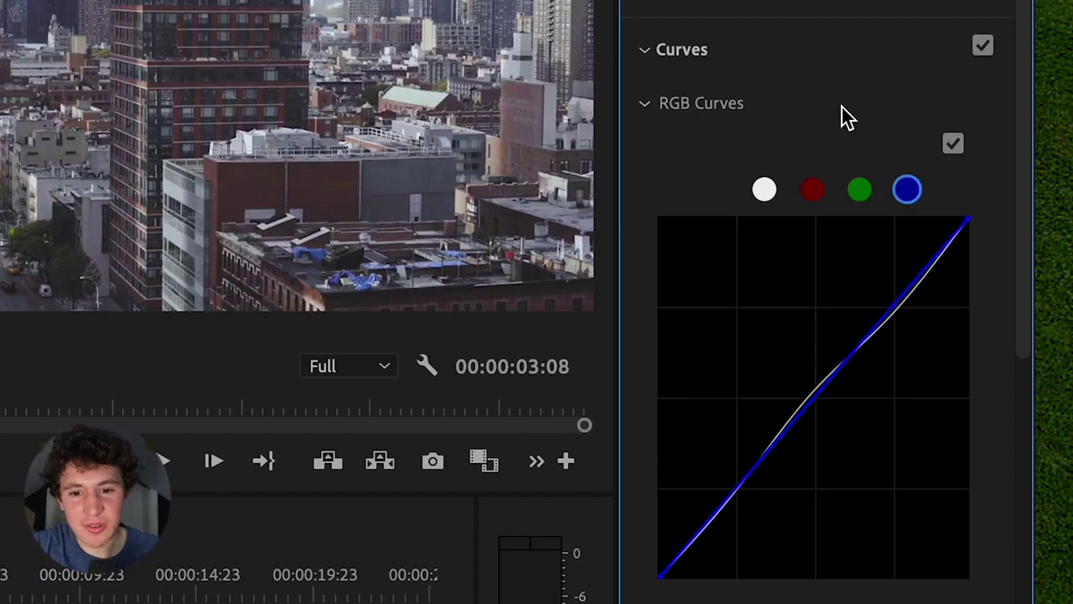
{"action": "left_click", "coordinate": [804, 58]}
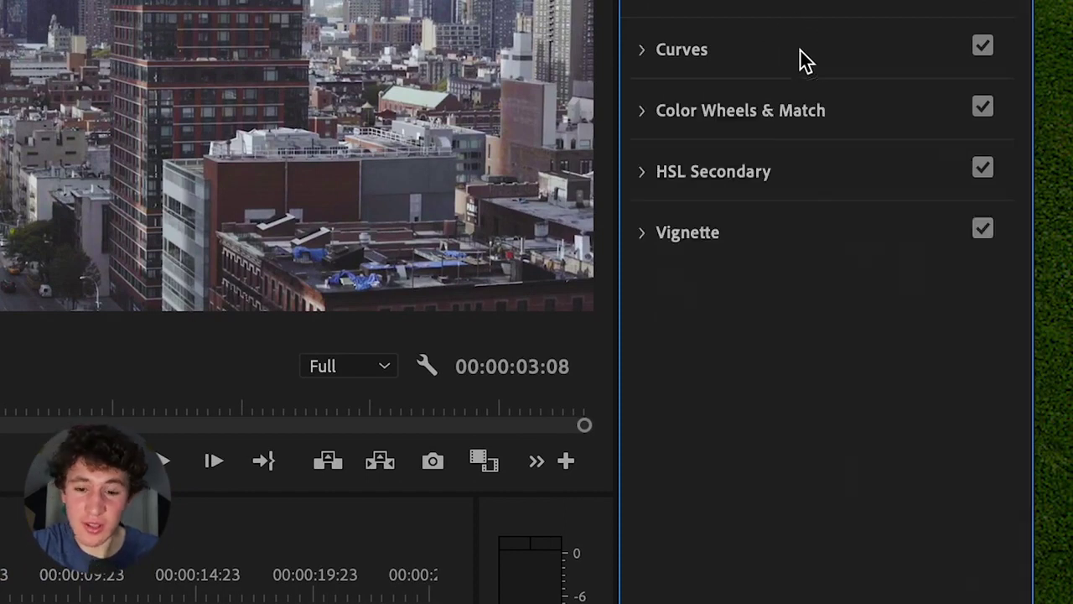
Raise the highlights luminance slightly in the Color Wheels adjustments.
{"action": "left_click", "coordinate": [836, 112]}
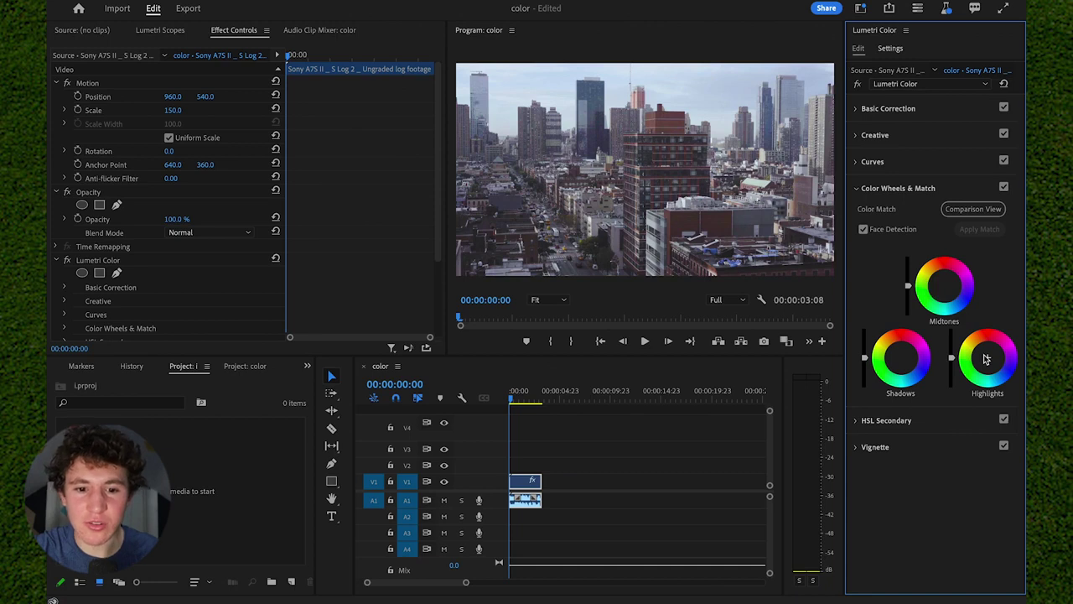
{"action": "left_click_drag", "start_coordinate": [952, 355], "coordinate": [951, 357]}
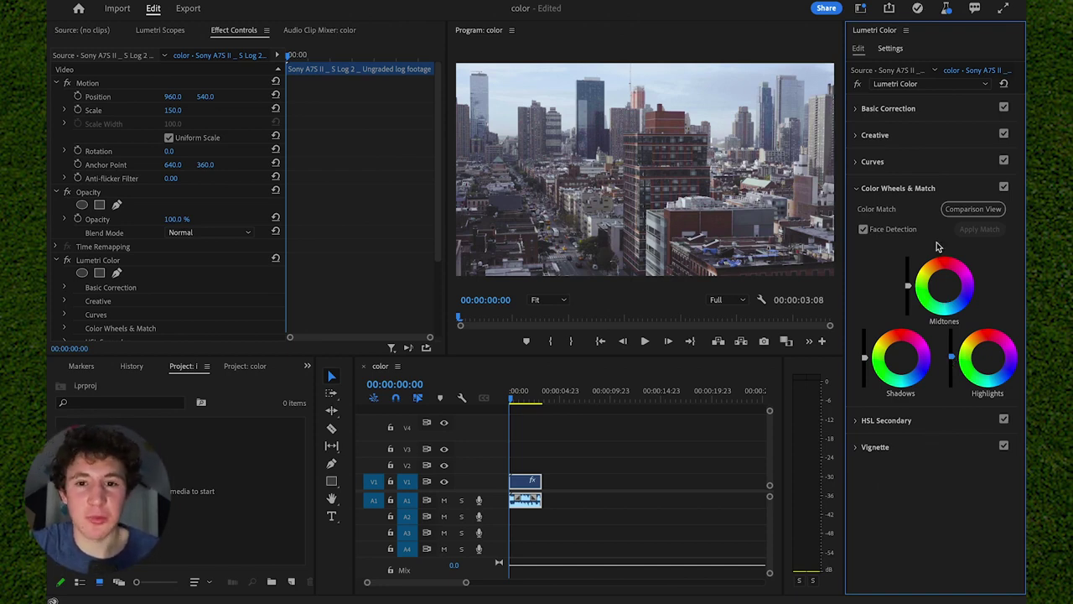
{"action": "left_click", "coordinate": [914, 191]}
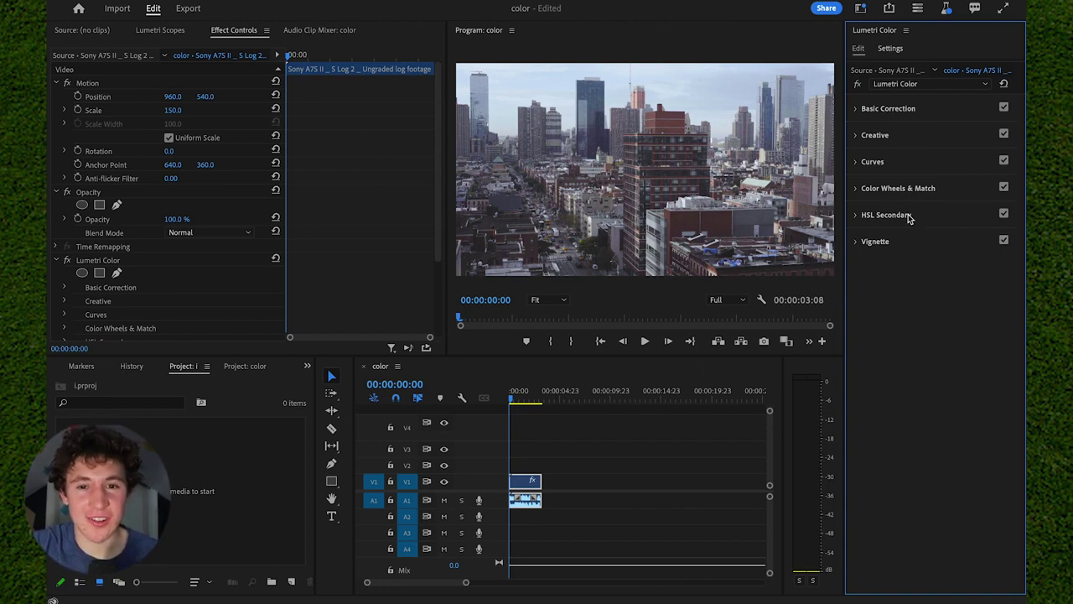
Sample the reddish-brown brick building as the HSL Secondary key colour and slightly widen the key's saturation range.
{"action": "left_click", "coordinate": [909, 216]}
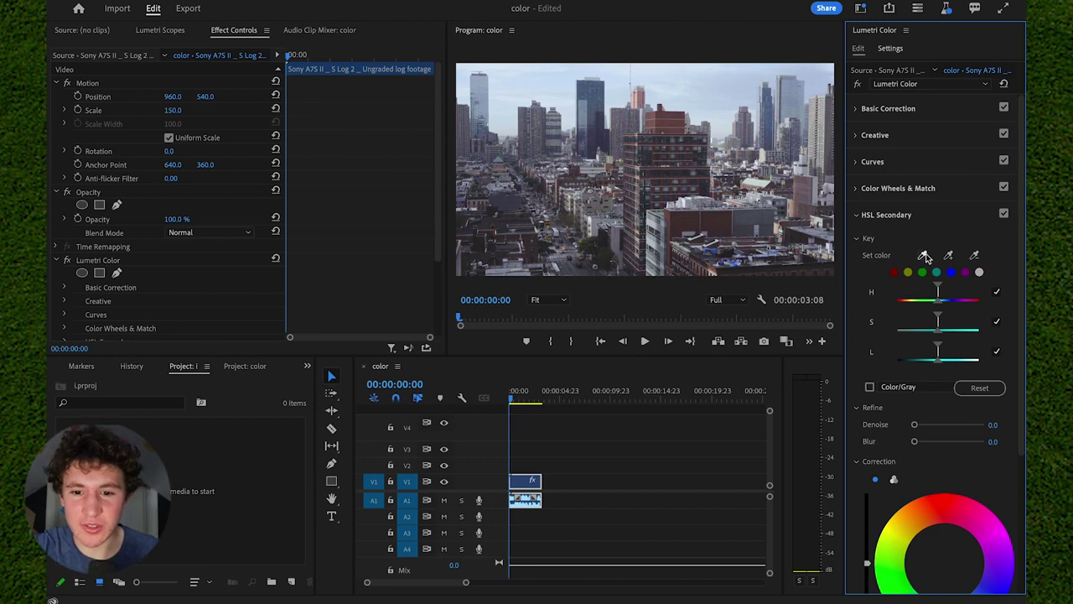
{"action": "left_click", "coordinate": [925, 254]}
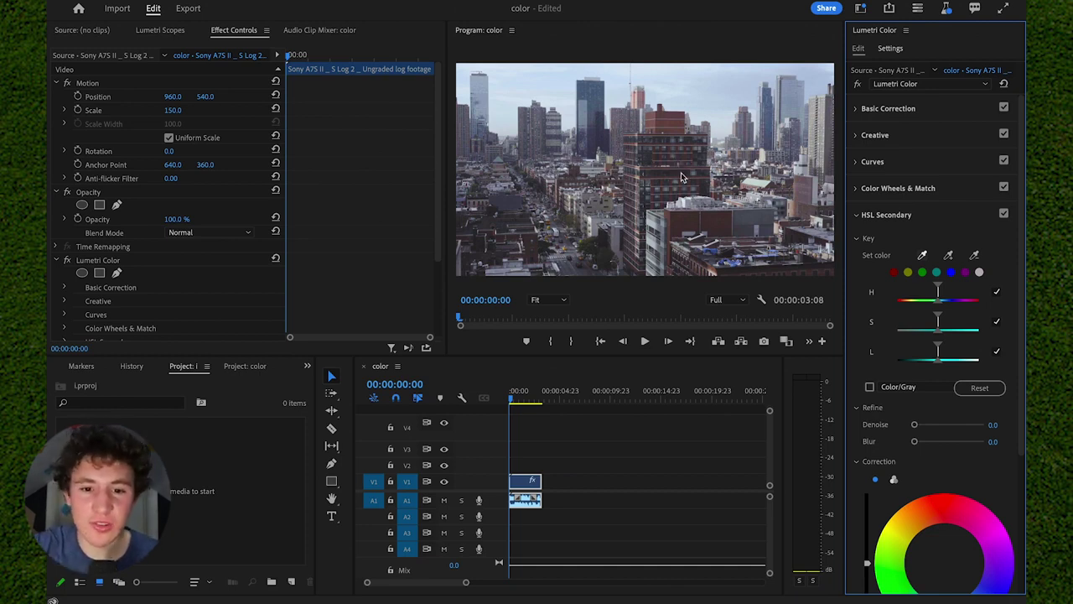
{"action": "left_click", "coordinate": [714, 224]}
{"action": "scroll", "coordinate": [938, 350], "scroll_direction": "down", "scroll_amount": 2}
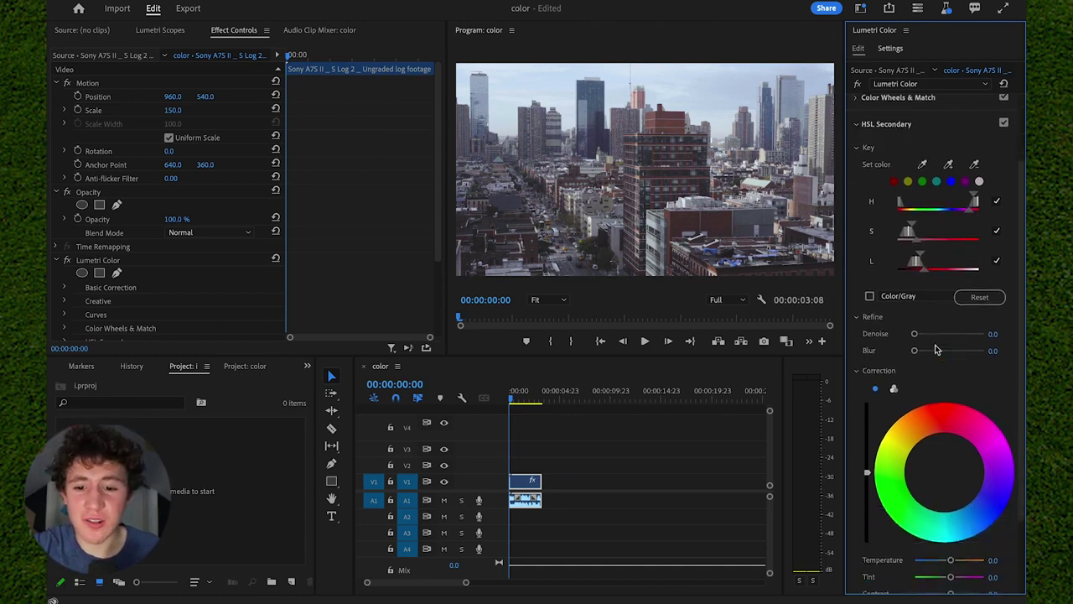
{"action": "left_click_drag", "start_coordinate": [919, 240], "coordinate": [927, 242]}
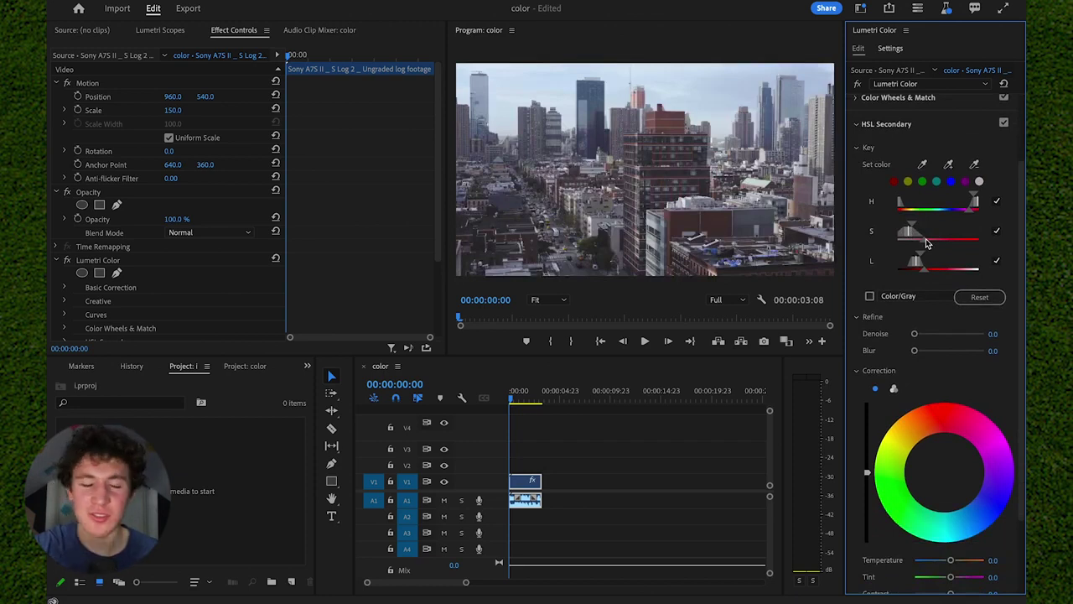
{"action": "scroll", "coordinate": [927, 243], "scroll_direction": "down", "scroll_amount": 2}
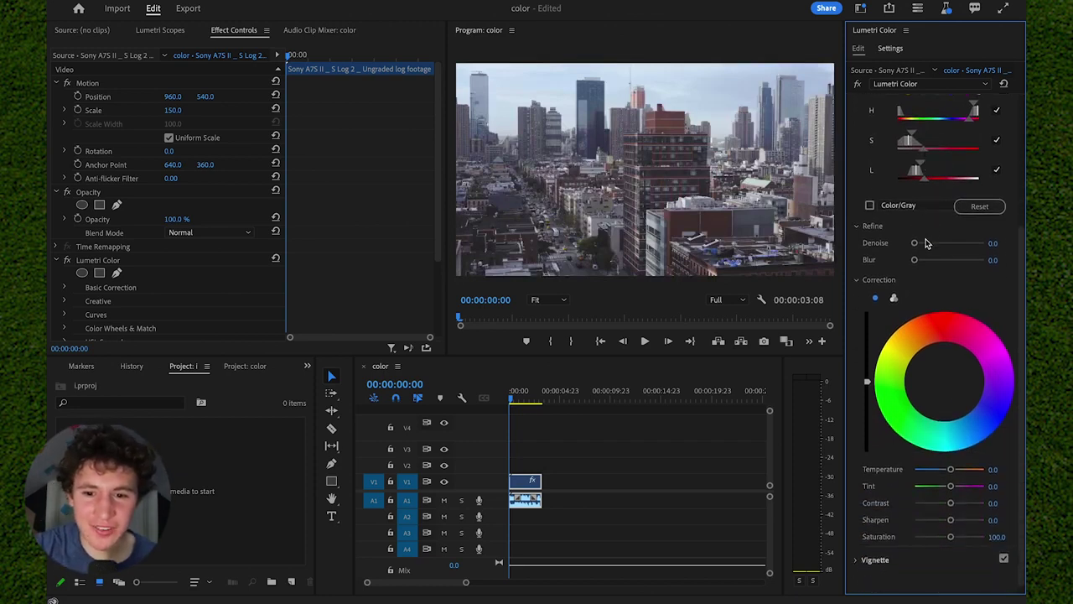
Set the HSL Secondary correction's saturation to 150, tint it slightly toward red and raise its contrast to about 24.
{"action": "mouse_move", "coordinate": [950, 529]}
{"action": "left_mouse_down"}
{"action": "mouse_move", "coordinate": [978, 528]}
{"action": "mouse_move", "coordinate": [998, 543]}
{"action": "mouse_move", "coordinate": [985, 532]}
{"action": "mouse_move", "coordinate": [931, 535]}
{"action": "mouse_move", "coordinate": [956, 525]}
{"action": "mouse_move", "coordinate": [998, 532]}
{"action": "mouse_move", "coordinate": [951, 528]}
{"action": "mouse_move", "coordinate": [967, 528]}
{"action": "left_mouse_up"}
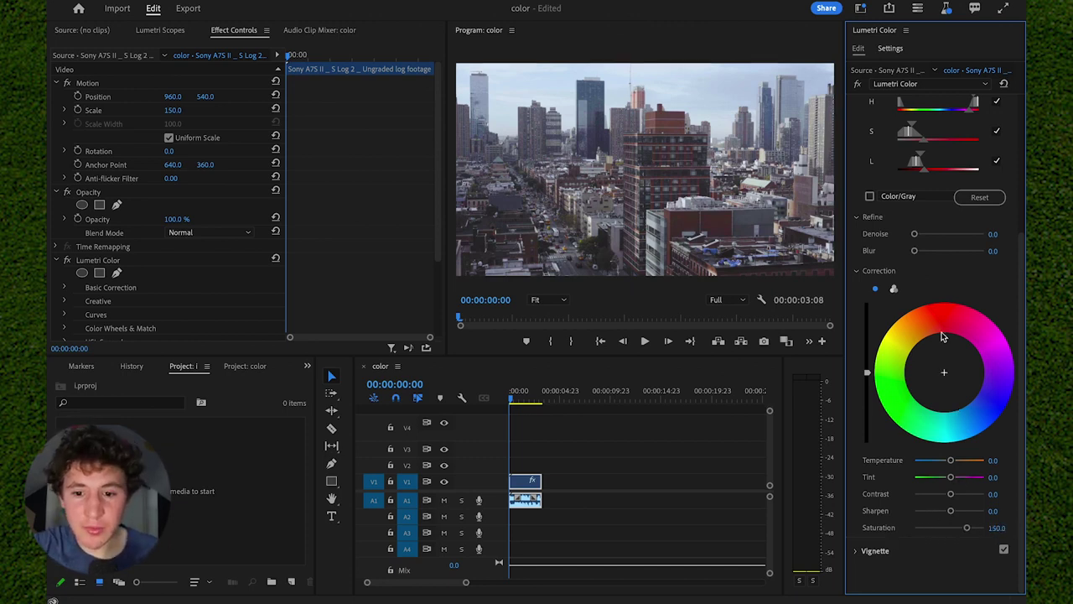
{"action": "mouse_move", "coordinate": [944, 372]}
{"action": "left_mouse_down"}
{"action": "mouse_move", "coordinate": [946, 362]}
{"action": "mouse_move", "coordinate": [953, 386]}
{"action": "mouse_move", "coordinate": [944, 364]}
{"action": "left_mouse_up"}
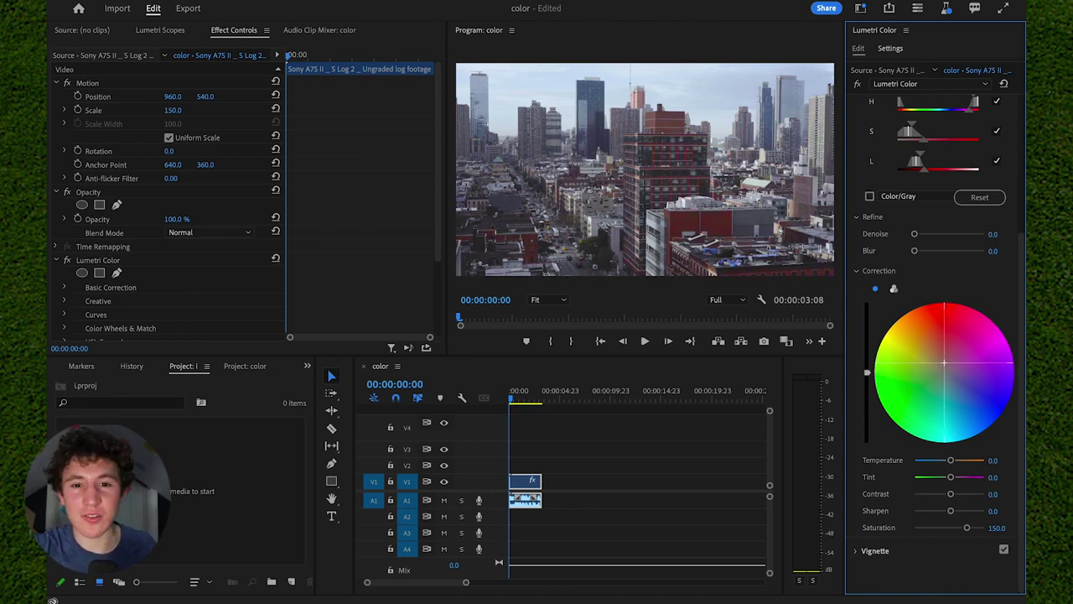
{"action": "left_click_drag", "start_coordinate": [944, 363], "coordinate": [944, 363]}
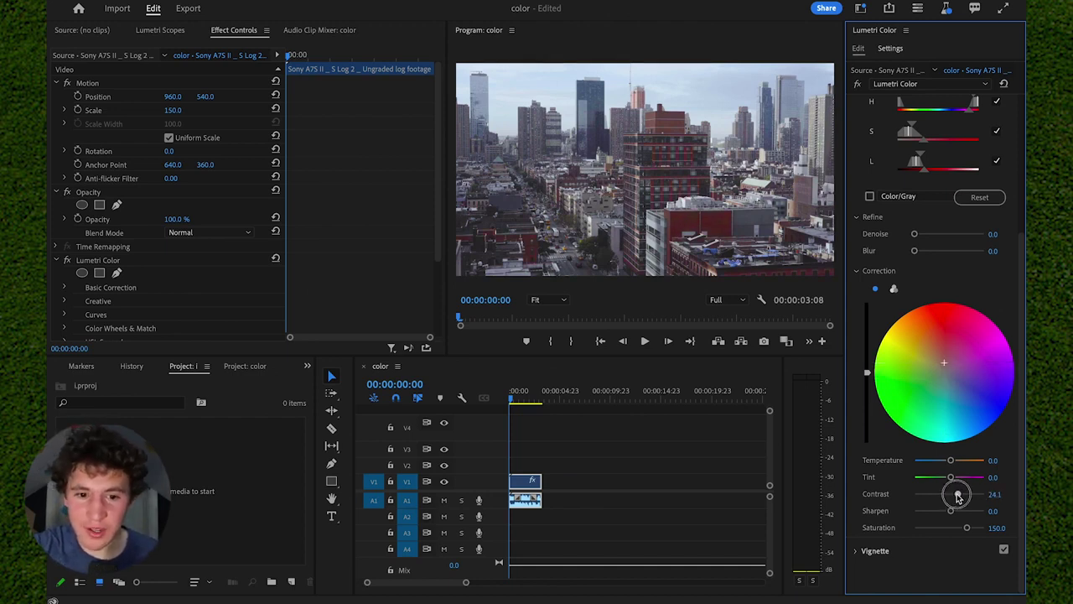
{"action": "scroll", "coordinate": [970, 293], "scroll_direction": "up", "scroll_amount": 3}
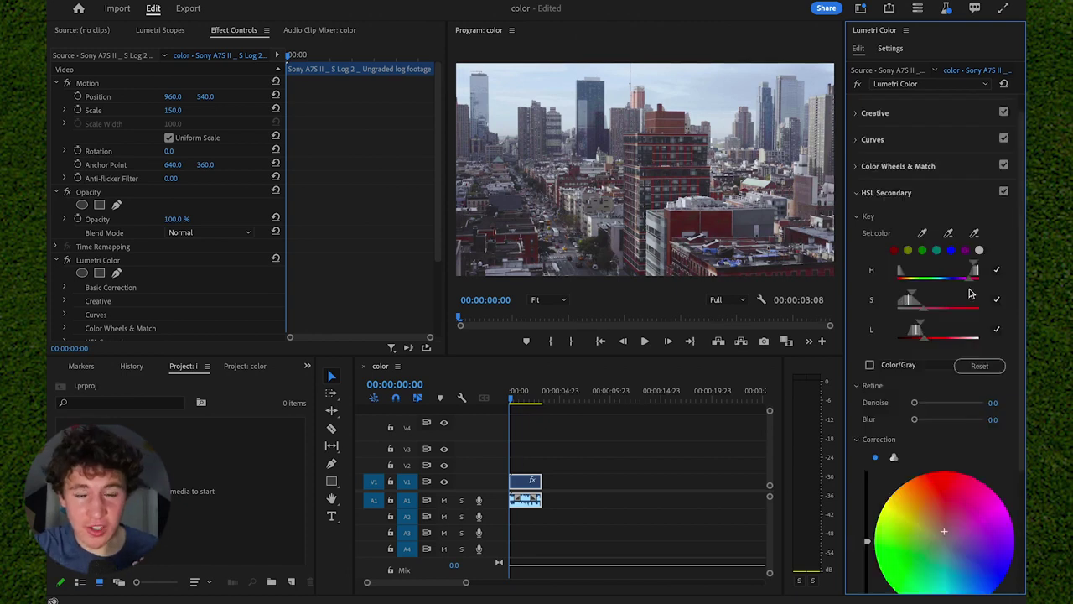
{"action": "scroll", "coordinate": [944, 289], "scroll_direction": "down", "scroll_amount": 1}
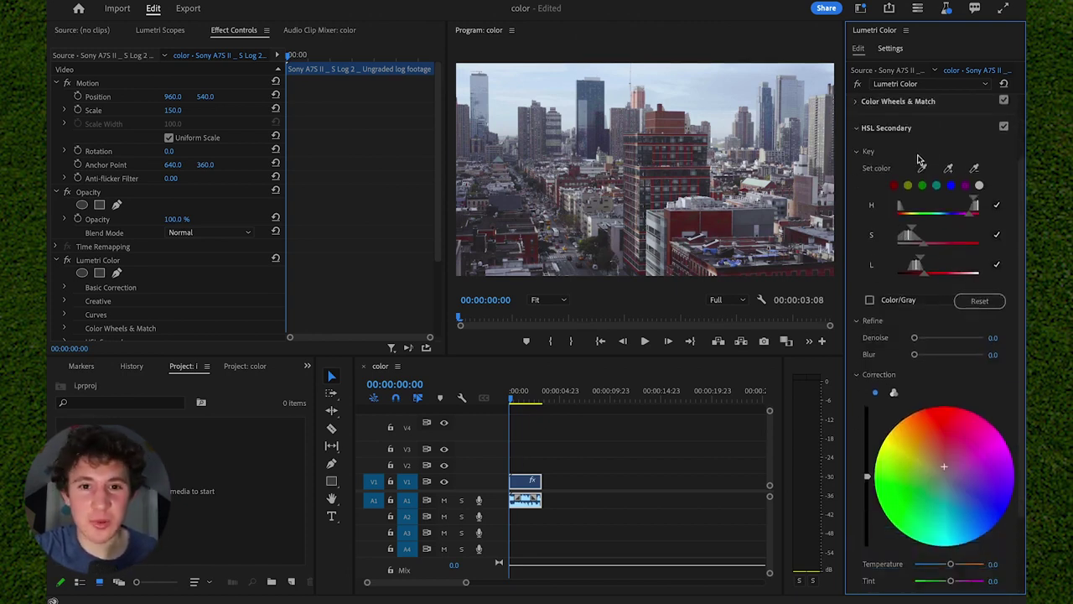
{"action": "scroll", "coordinate": [896, 228], "scroll_direction": "up", "scroll_amount": 1}
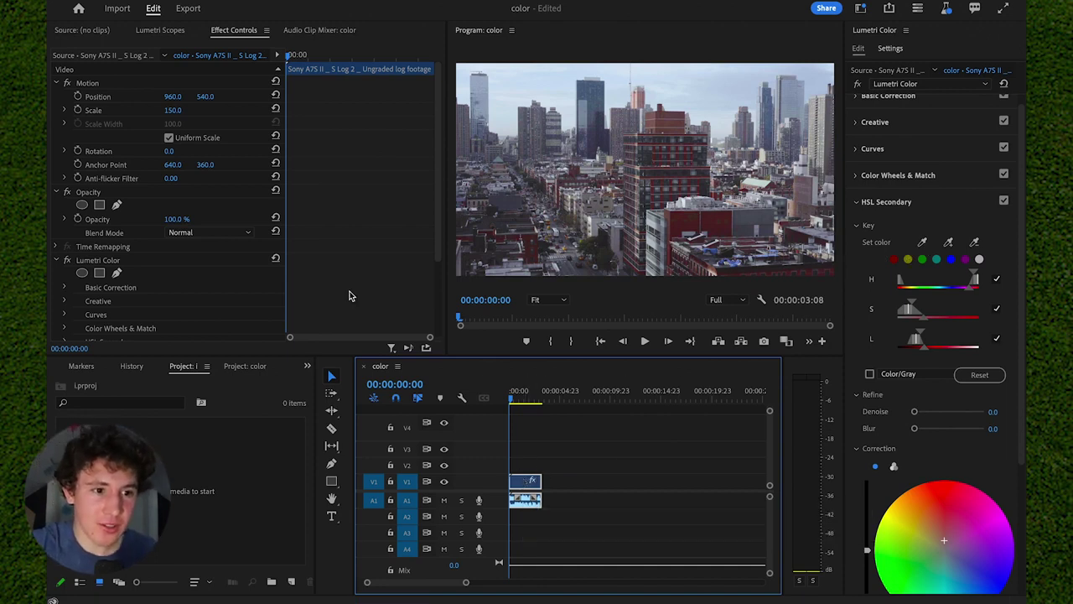
Look over the Lumetri Color effect and its sections in the clip's effect controls.
{"action": "left_click", "coordinate": [237, 32]}
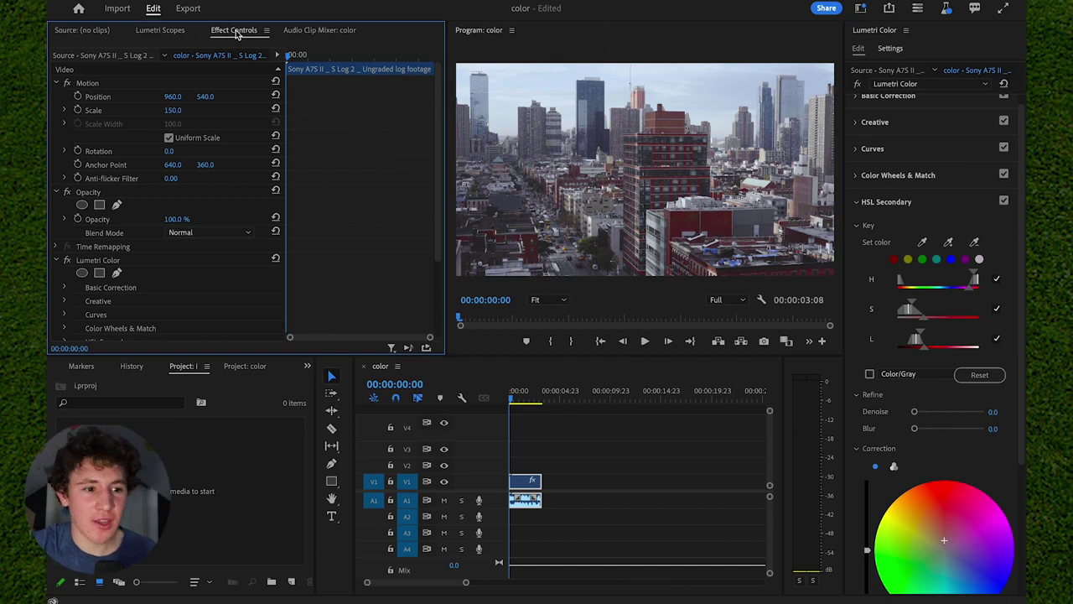
{"action": "left_click", "coordinate": [862, 9]}
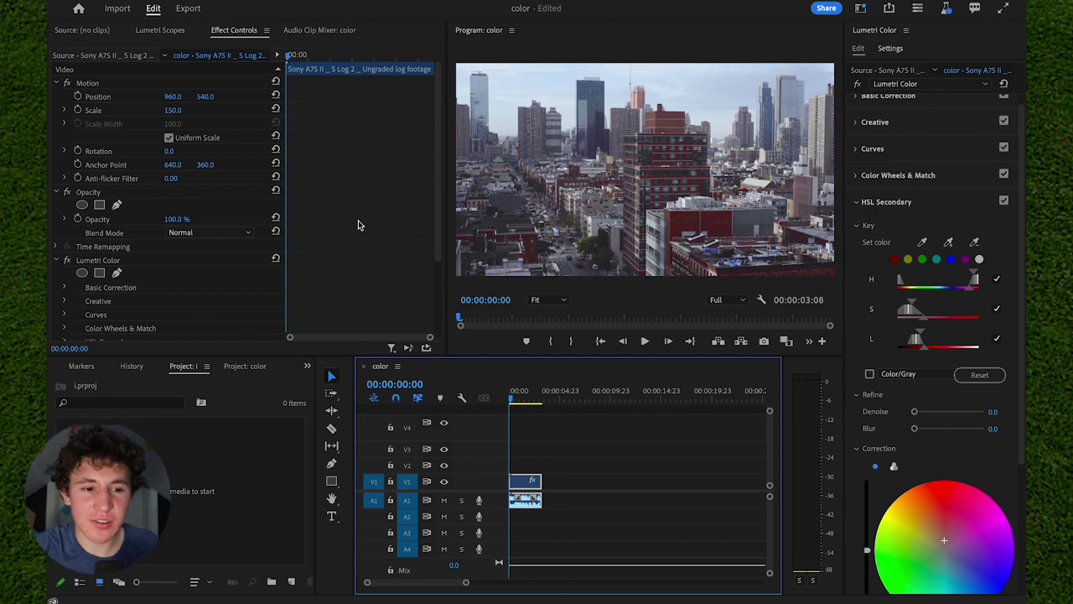
{"action": "scroll", "coordinate": [358, 219], "scroll_direction": "down", "scroll_amount": 3}
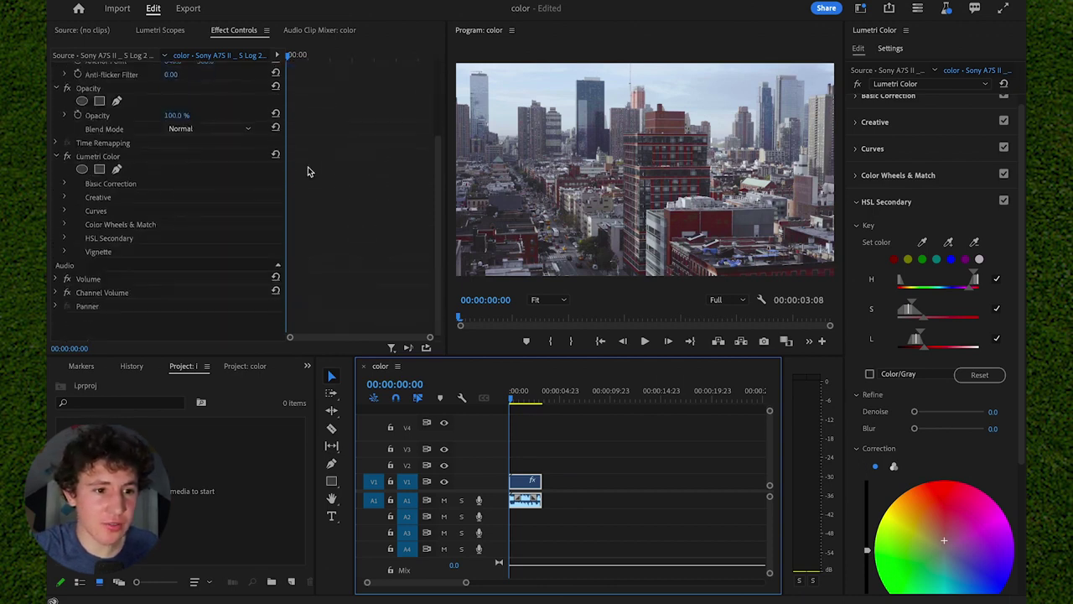
{"action": "left_click", "coordinate": [205, 159]}
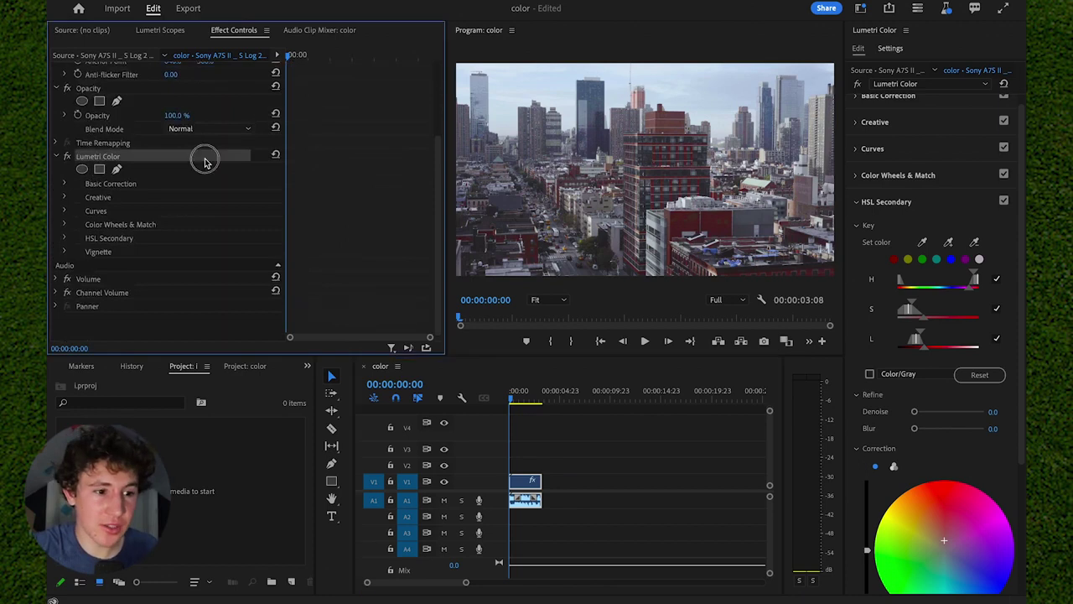
Show the Lumetri Scopes for the city clip and toggle the RGB waveform off and on beside the vectorscope.
{"action": "left_click", "coordinate": [165, 32]}
{"action": "left_click", "coordinate": [556, 460]}
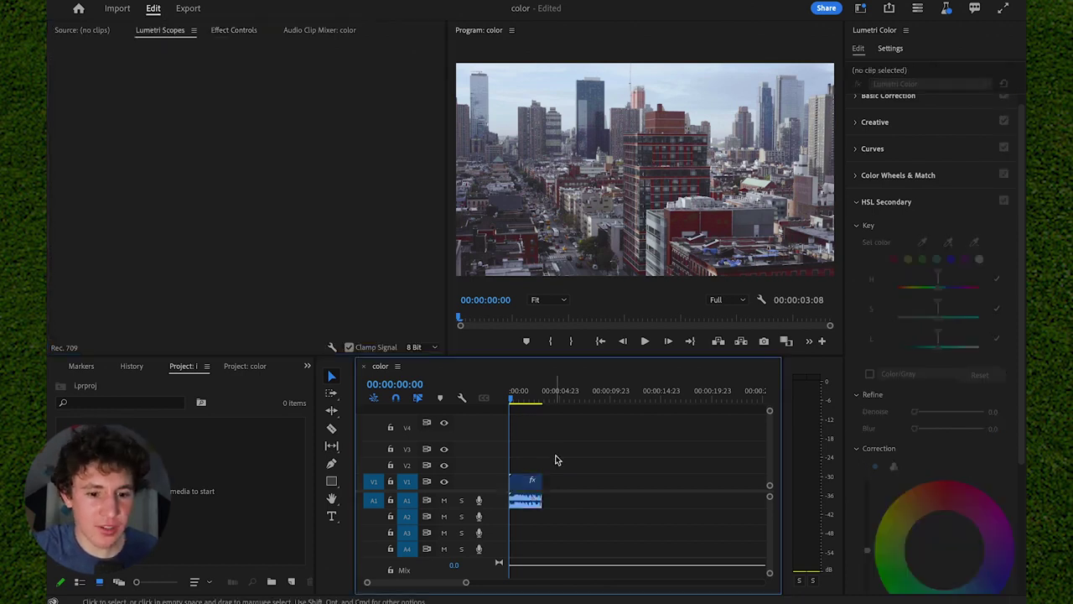
{"action": "left_click", "coordinate": [524, 479]}
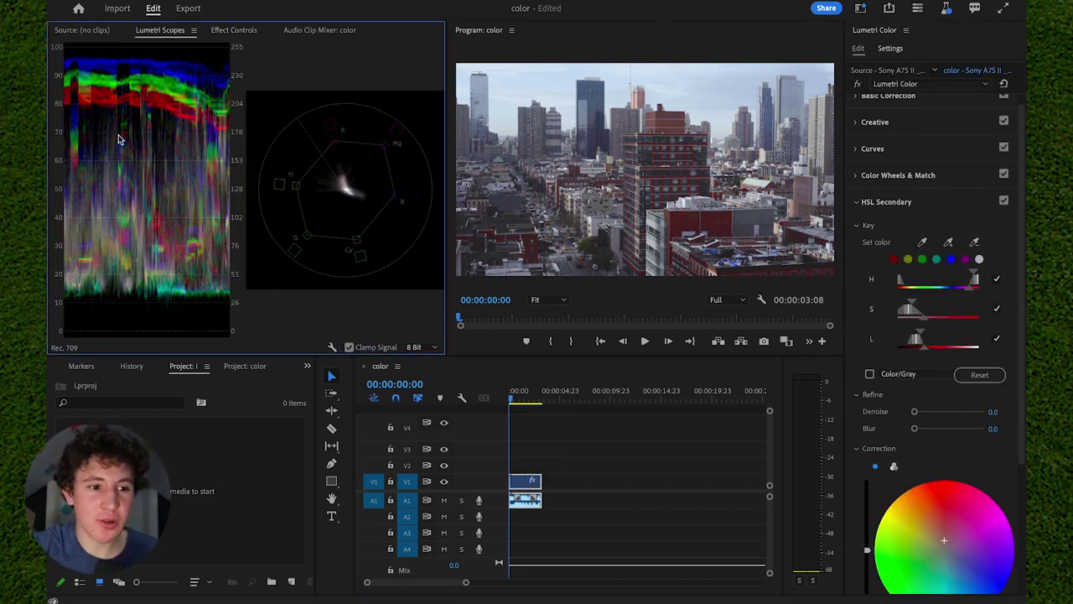
{"action": "right_click", "coordinate": [173, 164]}
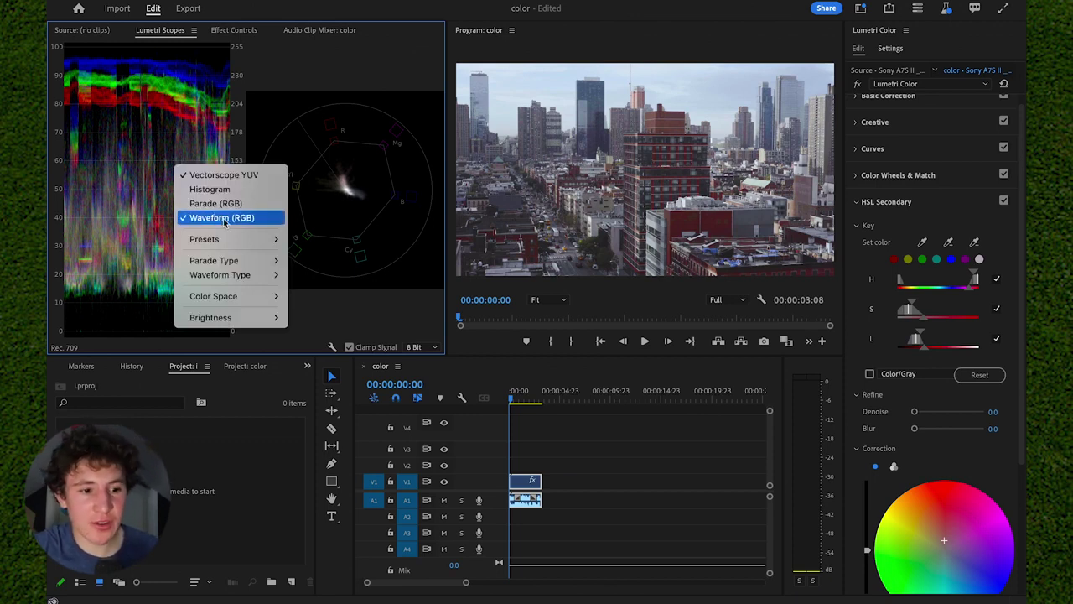
{"action": "left_click", "coordinate": [223, 220]}
{"action": "right_click", "coordinate": [189, 168]}
{"action": "left_click", "coordinate": [230, 221]}
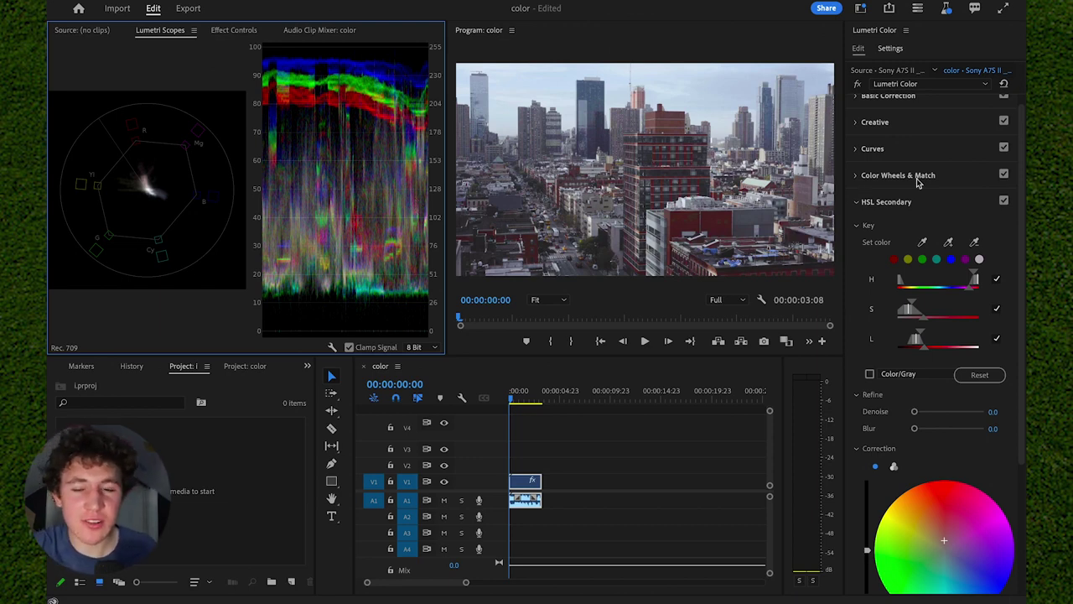
Test the Basic Correction exposure at its 5.0 maximum and bring it down to 1.4.
{"action": "left_click", "coordinate": [889, 97]}
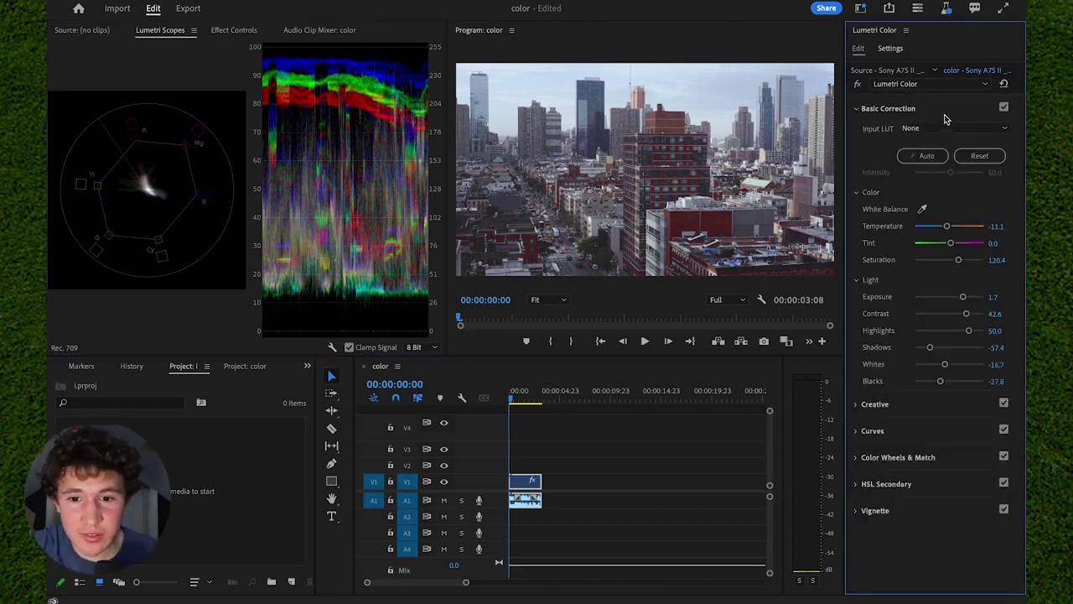
{"action": "left_click_drag", "start_coordinate": [963, 296], "coordinate": [1006, 299]}
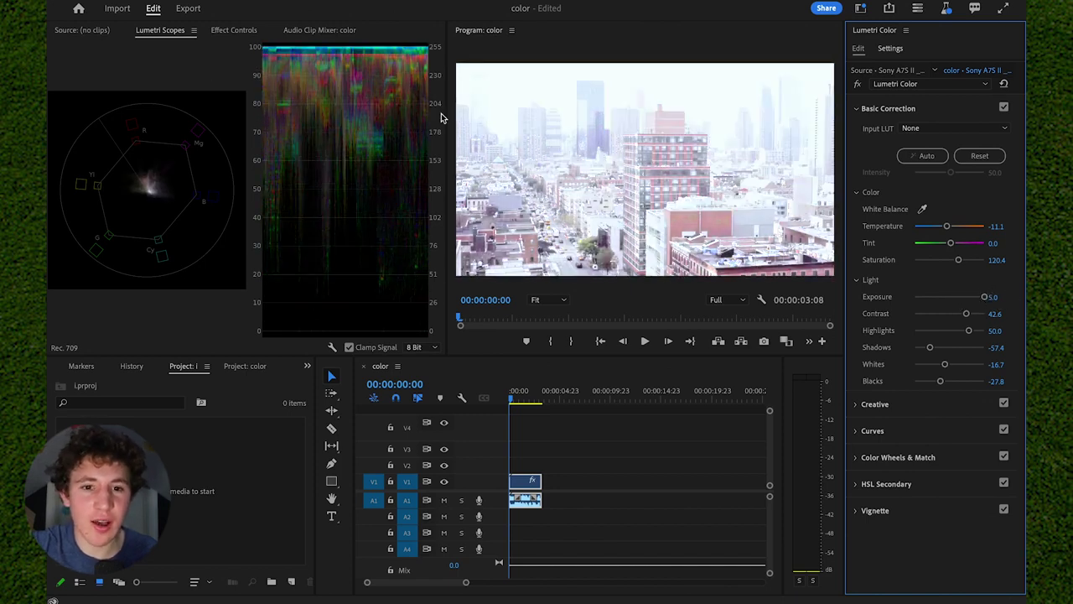
{"action": "left_click_drag", "start_coordinate": [985, 297], "coordinate": [960, 297]}
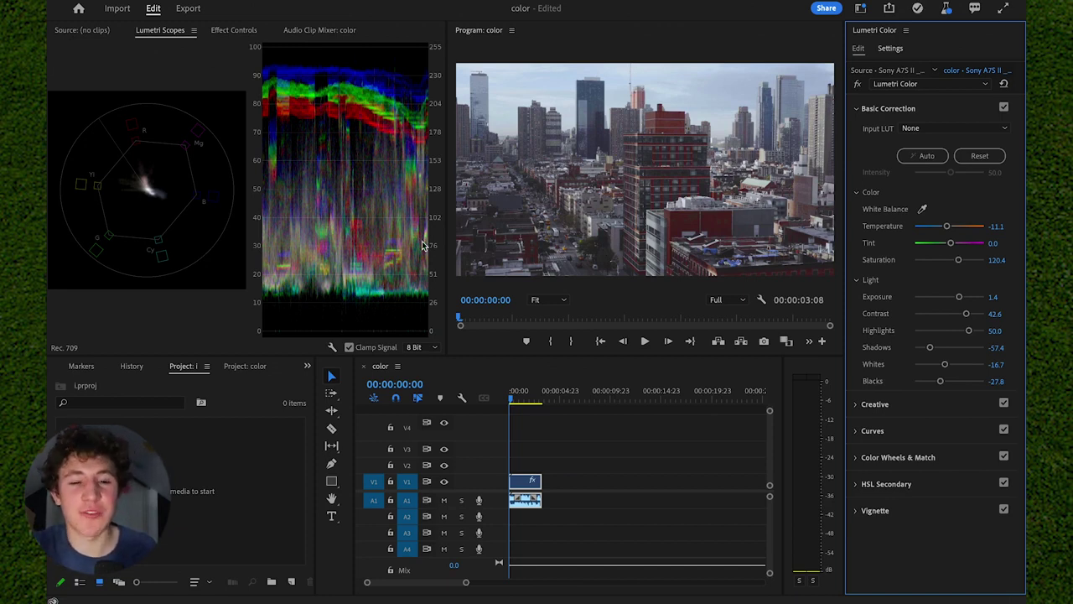
Try raising the Basic Correction shadows to 61.1 and undo the shadow changes.
{"action": "mouse_move", "coordinate": [926, 358]}
{"action": "left_mouse_down"}
{"action": "mouse_move", "coordinate": [971, 355]}
{"action": "mouse_move", "coordinate": [923, 367]}
{"action": "left_mouse_up"}
{"action": "key", "text": "ctrl+z"}
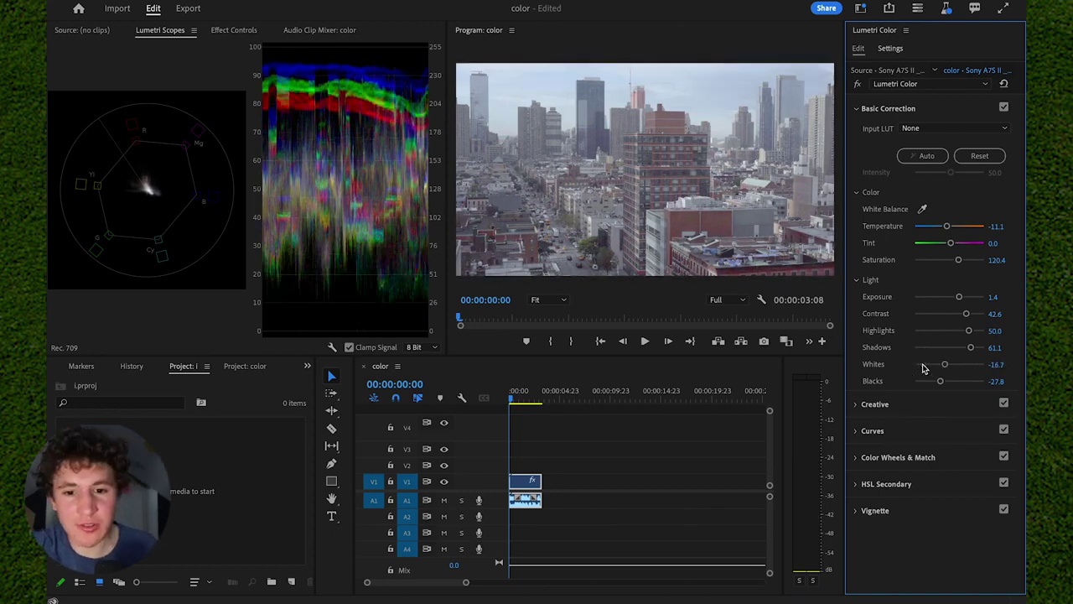
{"action": "key", "text": "ctrl+z"}
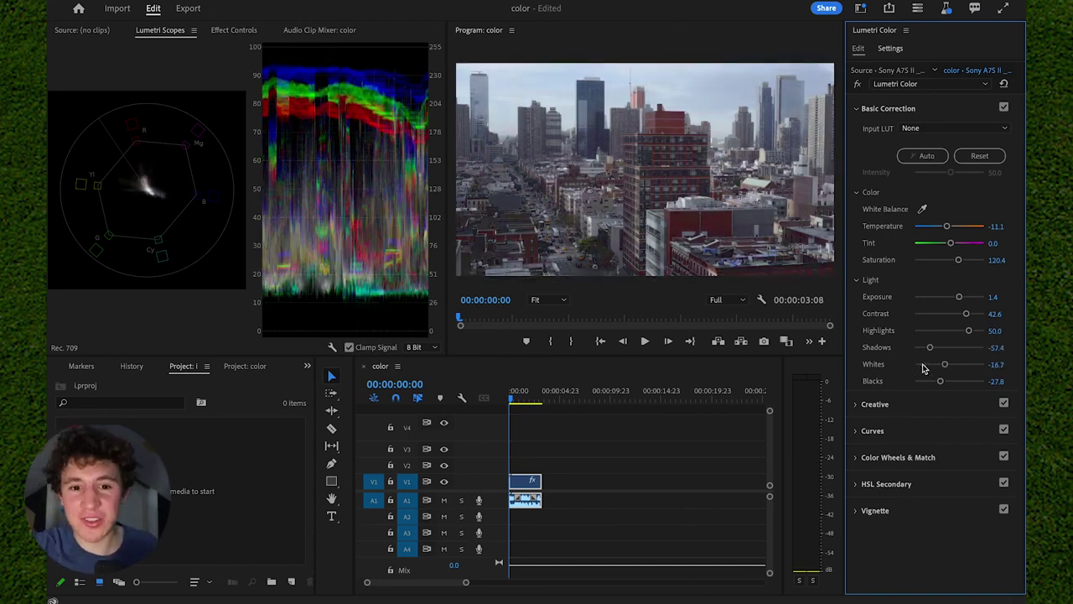
Add a dark vignette with the amount at -0.8 and the feather at 72.2.
{"action": "left_click", "coordinate": [914, 508]}
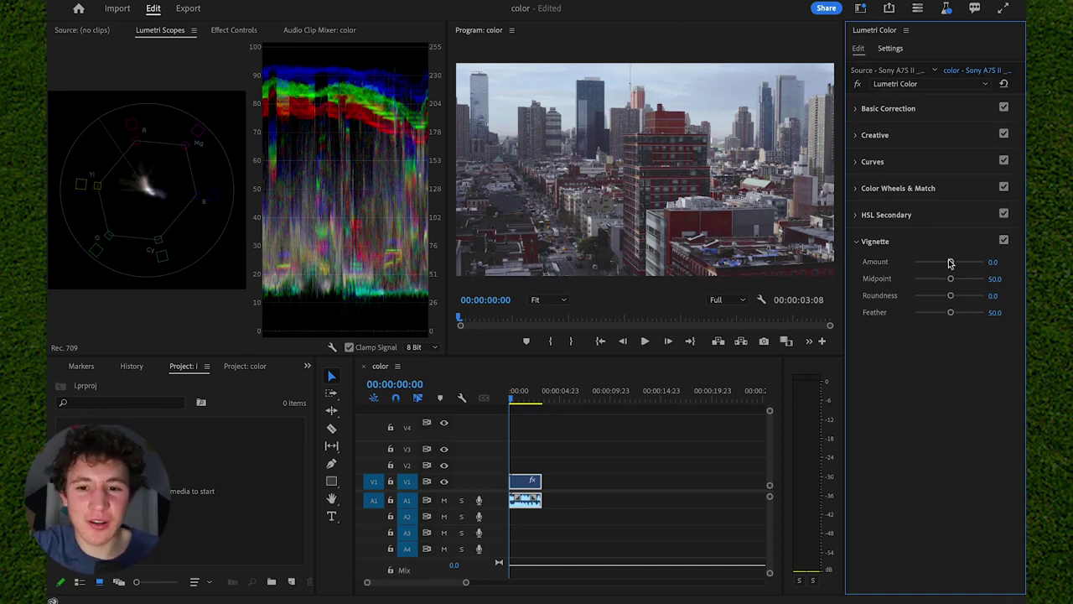
{"action": "left_click_drag", "start_coordinate": [952, 263], "coordinate": [964, 264]}
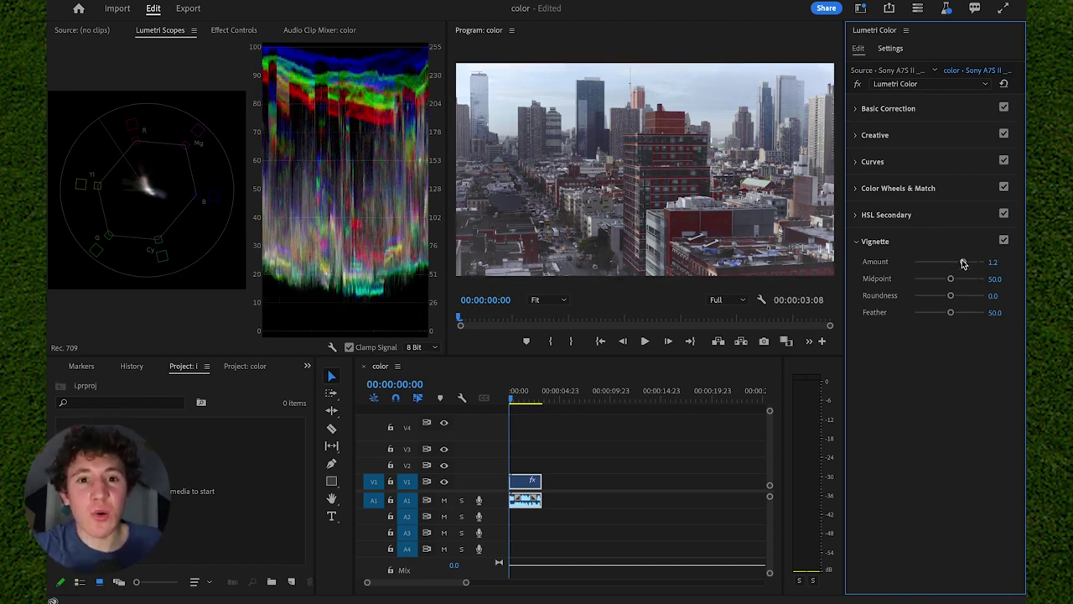
{"action": "left_click_drag", "start_coordinate": [961, 261], "coordinate": [939, 264]}
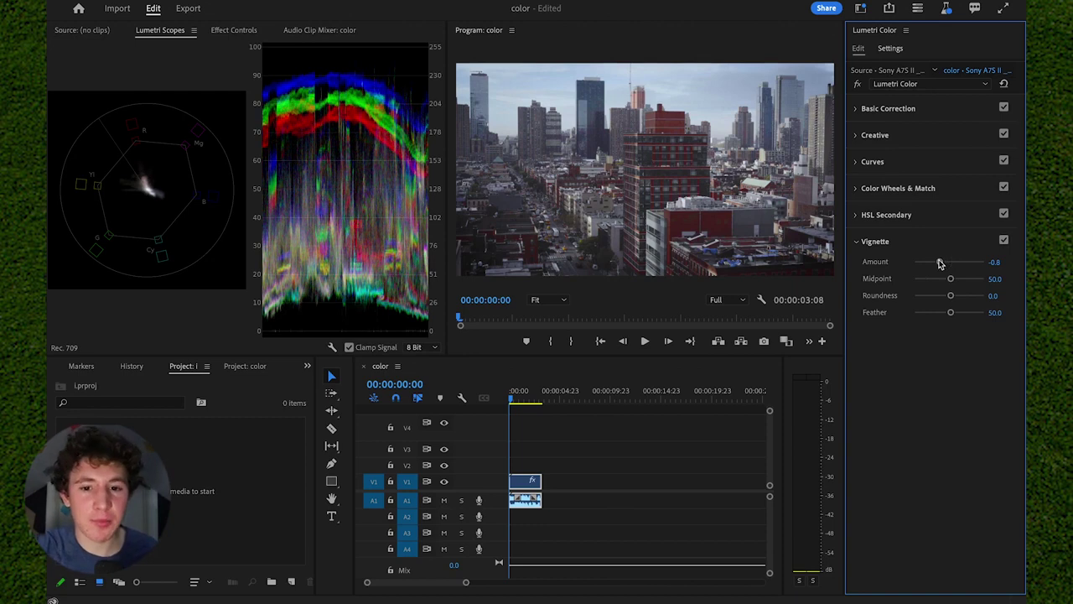
{"action": "left_click_drag", "start_coordinate": [951, 312], "coordinate": [908, 317]}
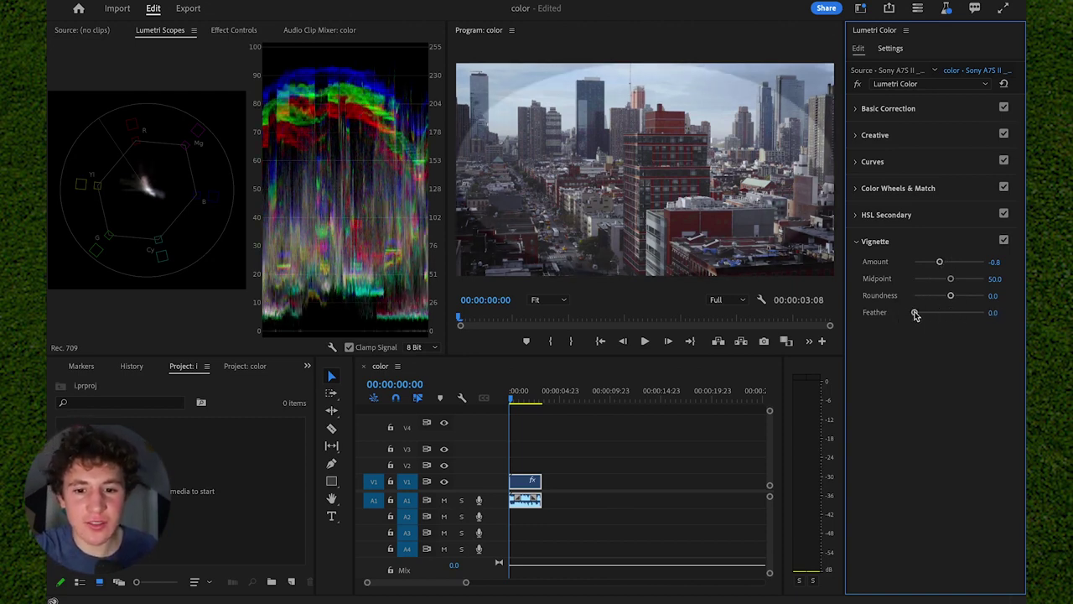
{"action": "left_click_drag", "start_coordinate": [917, 314], "coordinate": [965, 314]}
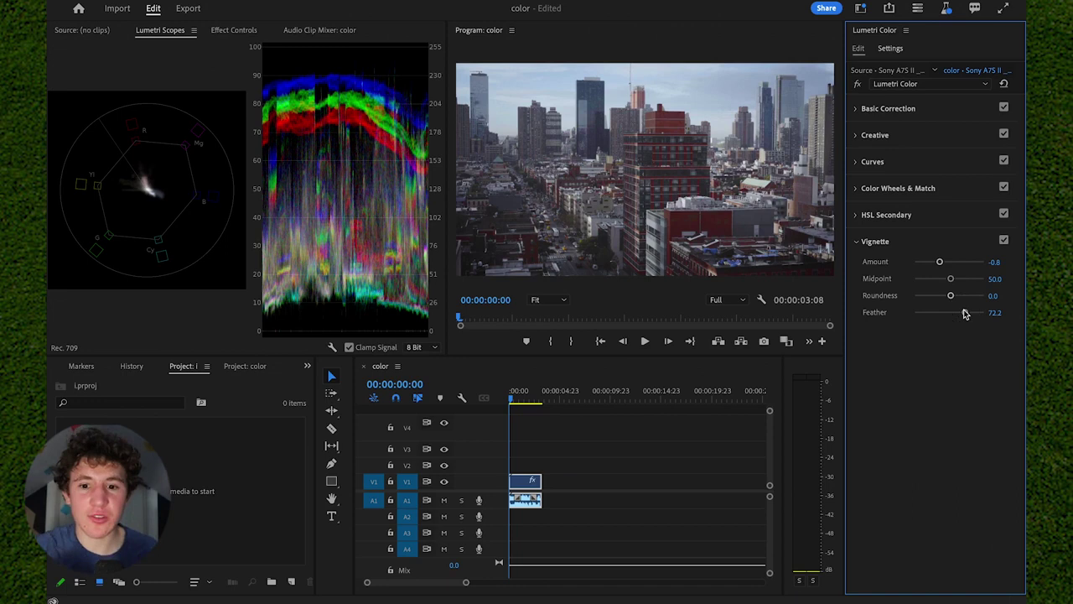
Set the vignette amount to -1.2 and the feather to 76.9, and toggle the Lumetri Color effect to compare before and after.
{"action": "left_click_drag", "start_coordinate": [939, 262], "coordinate": [906, 262]}
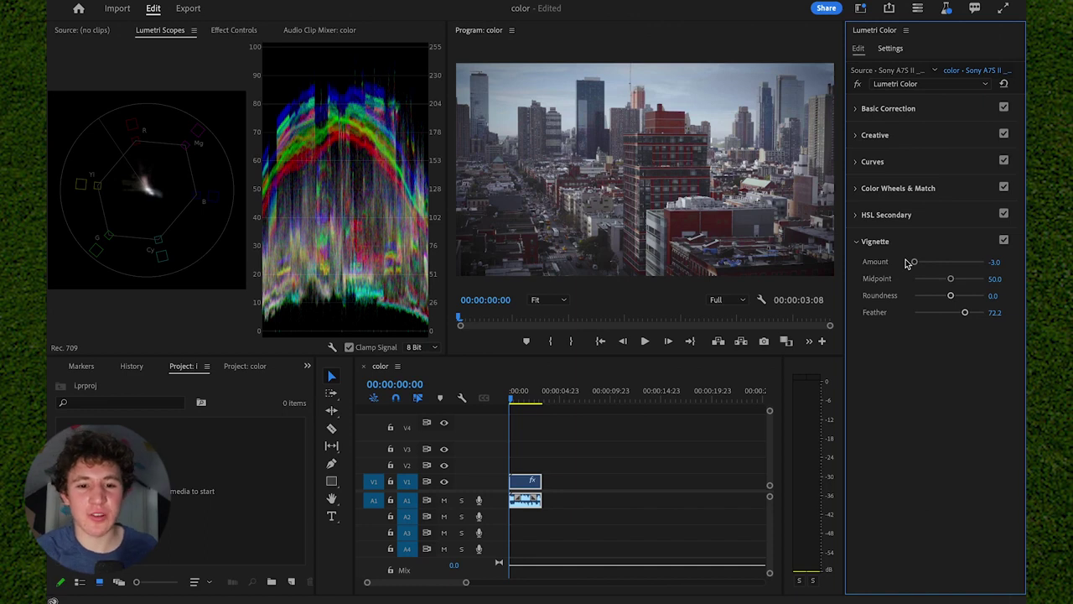
{"action": "mouse_move", "coordinate": [922, 267]}
{"action": "left_mouse_down"}
{"action": "mouse_move", "coordinate": [933, 265]}
{"action": "mouse_move", "coordinate": [912, 262]}
{"action": "mouse_move", "coordinate": [934, 263]}
{"action": "left_mouse_up"}
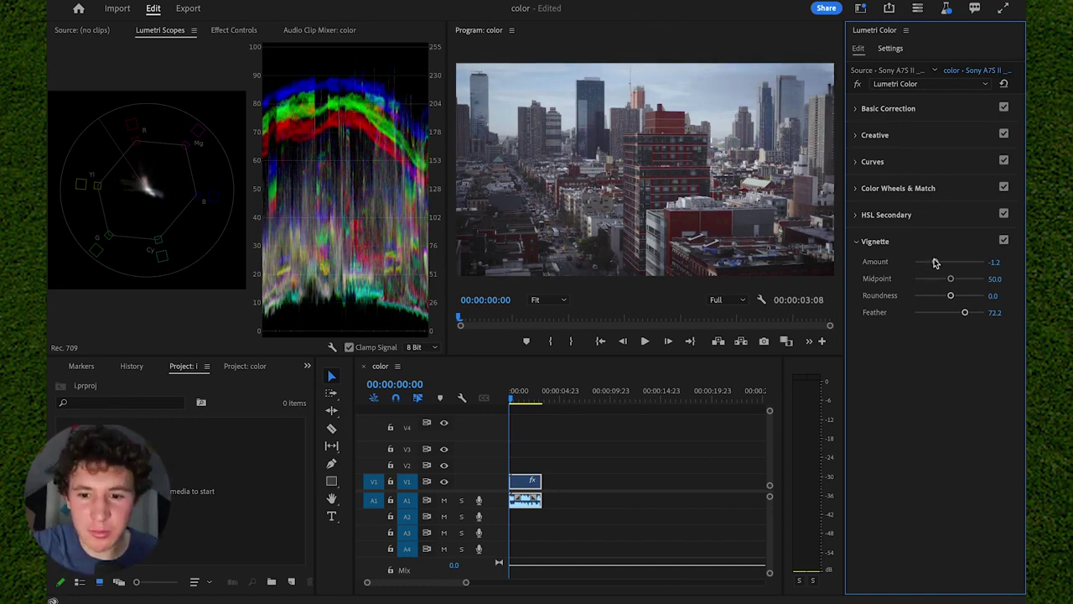
{"action": "left_click_drag", "start_coordinate": [962, 311], "coordinate": [968, 313]}
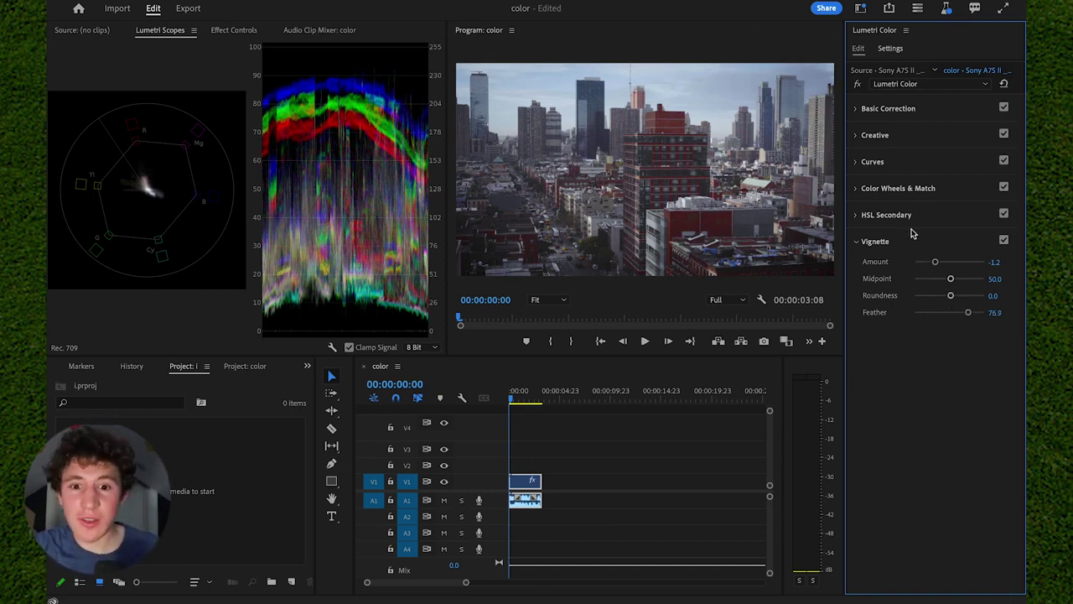
{"action": "left_click", "coordinate": [859, 87]}
{"action": "left_click", "coordinate": [860, 87]}
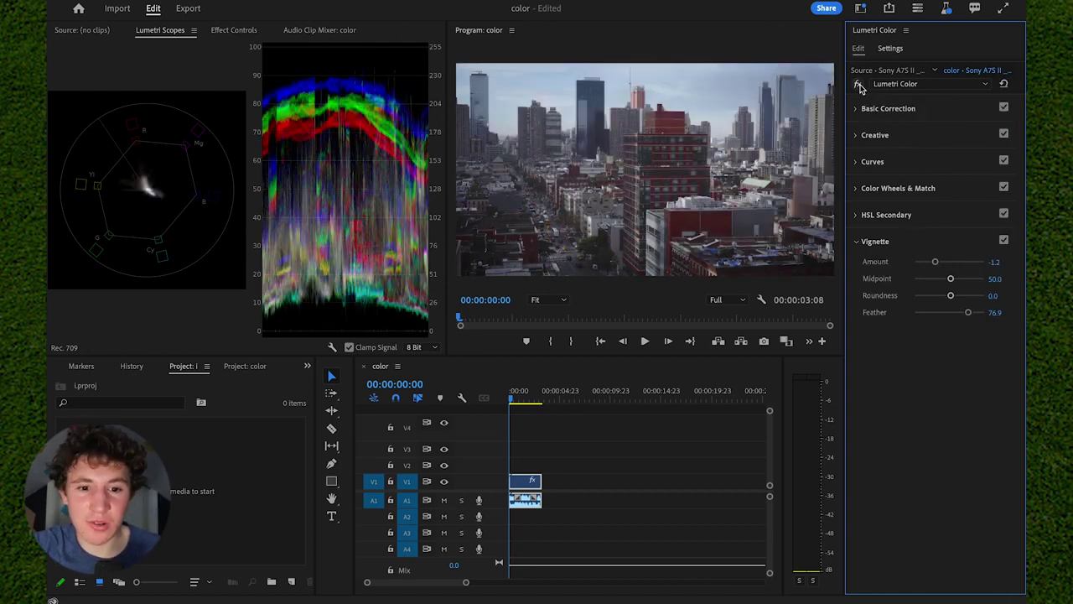